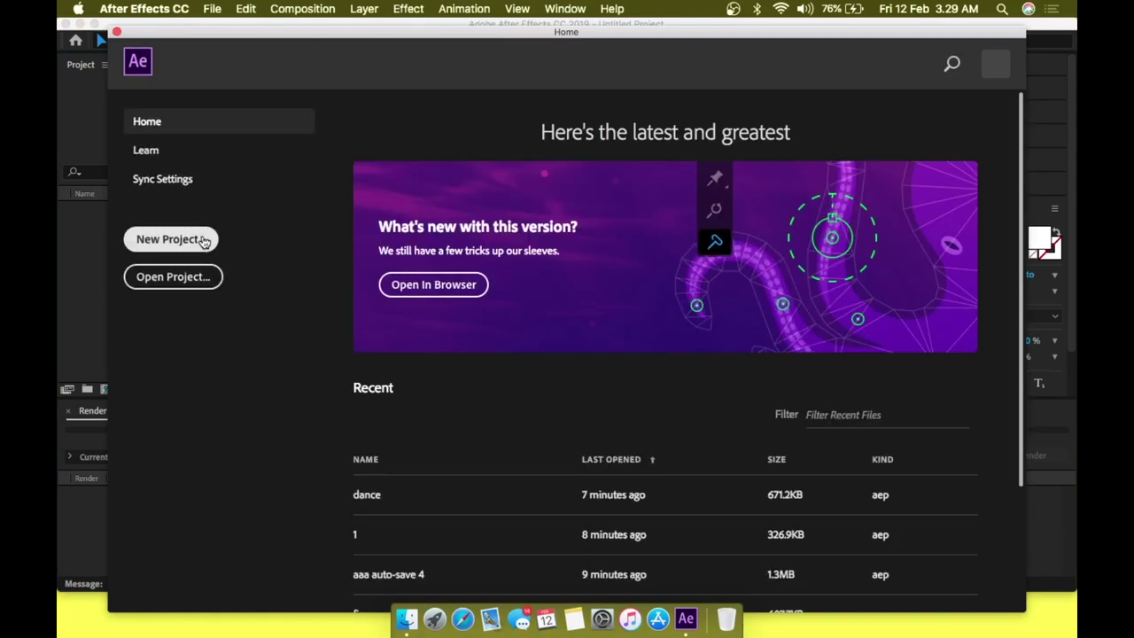
Start a new, empty, untitled After Effects project from the Home screen.
click(205, 238)
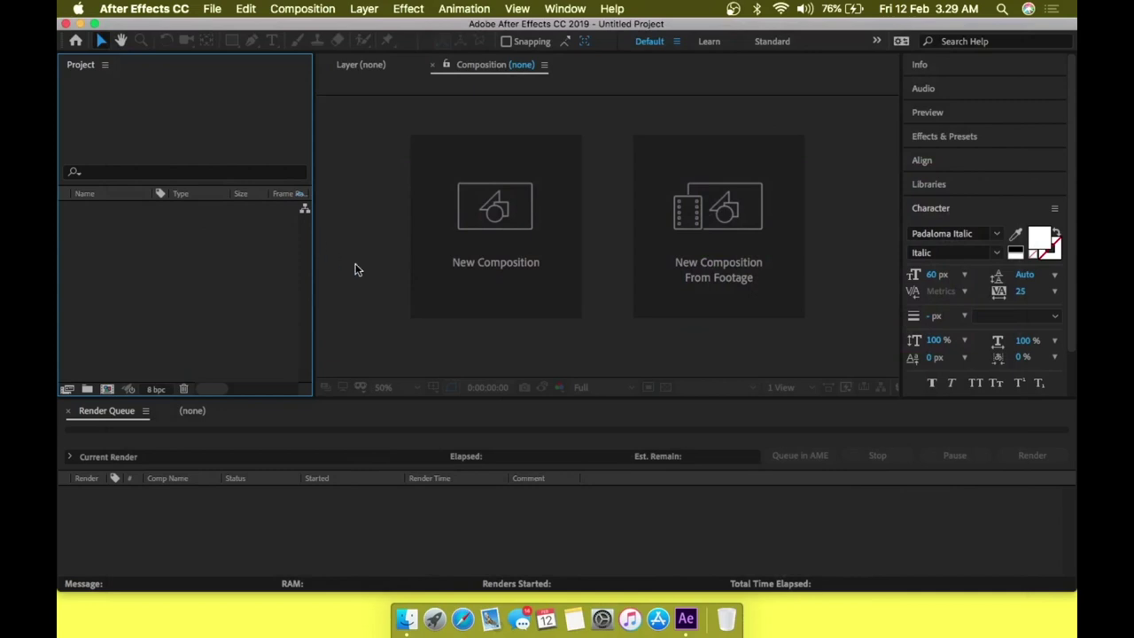
Create a 1920x1920, 30 fps, 15-second composition named 3D SPINNING TSHIRT.
click(467, 243)
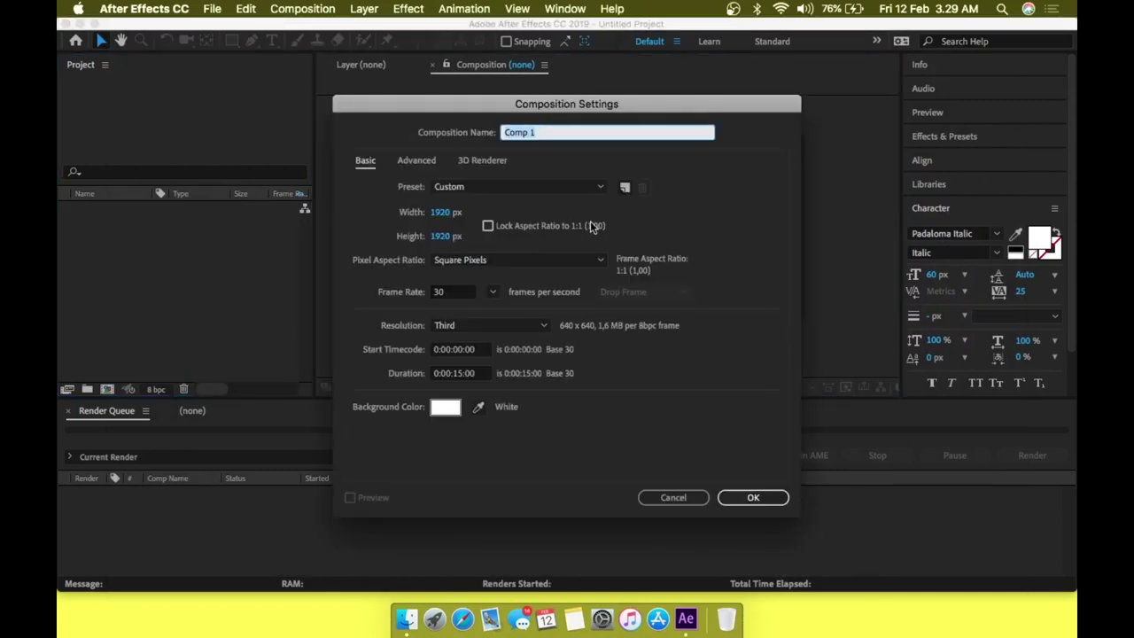
text(3D SPIN)
text(NI)
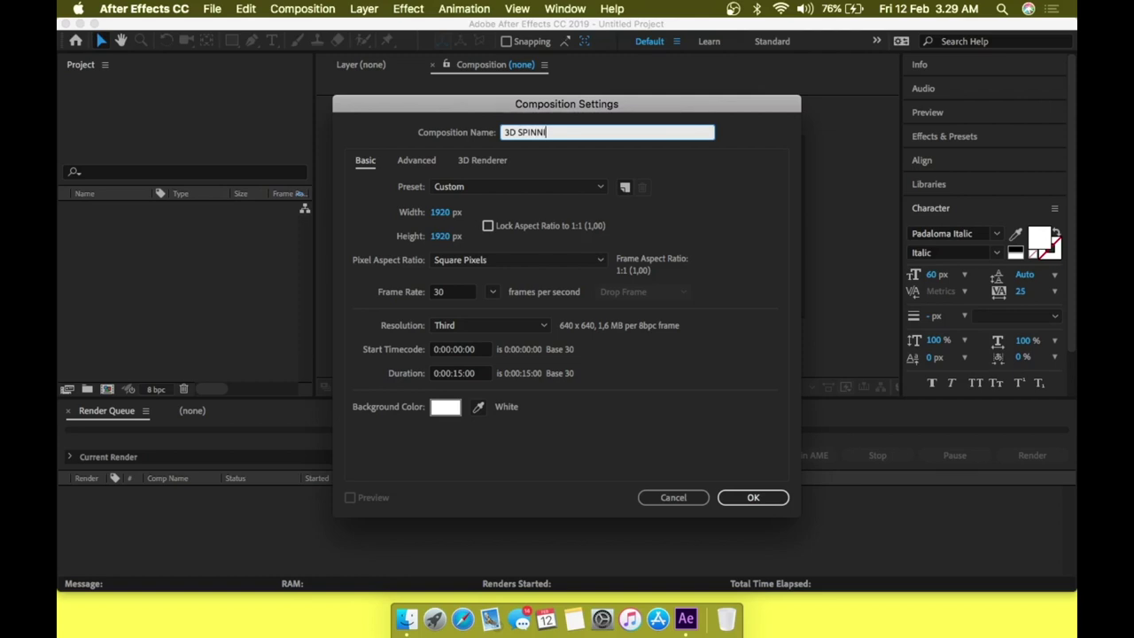
text(N)
text(IER)
click(755, 497)
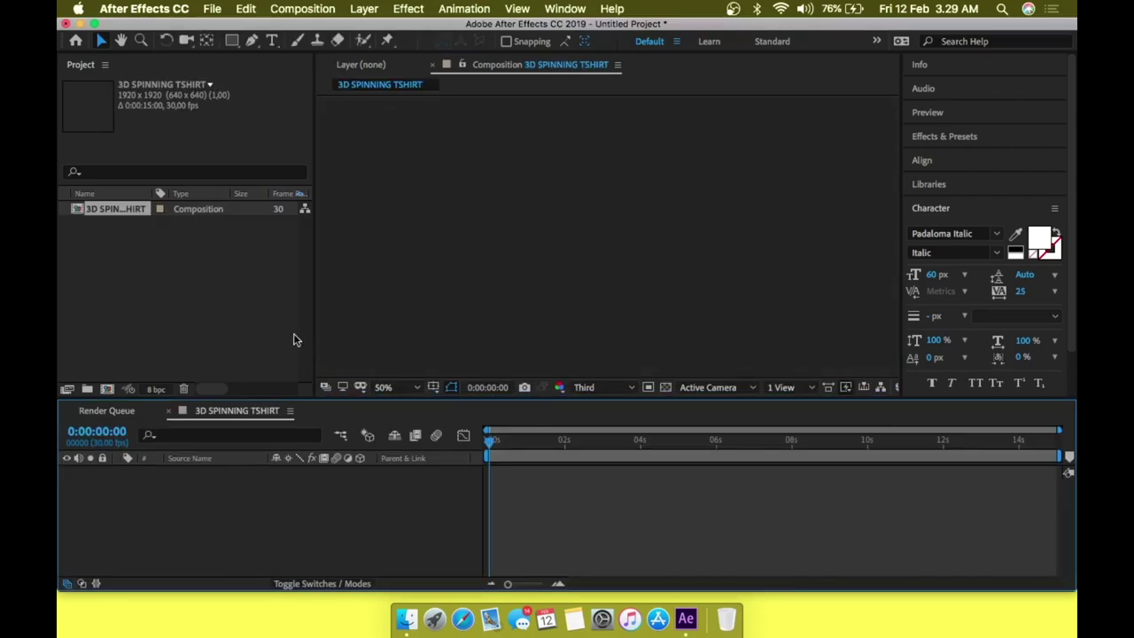
Import BAJU3DEPAN3.png and BAJU3BELAKANG3.png from Finder and add both as layers in the composition.
click(408, 623)
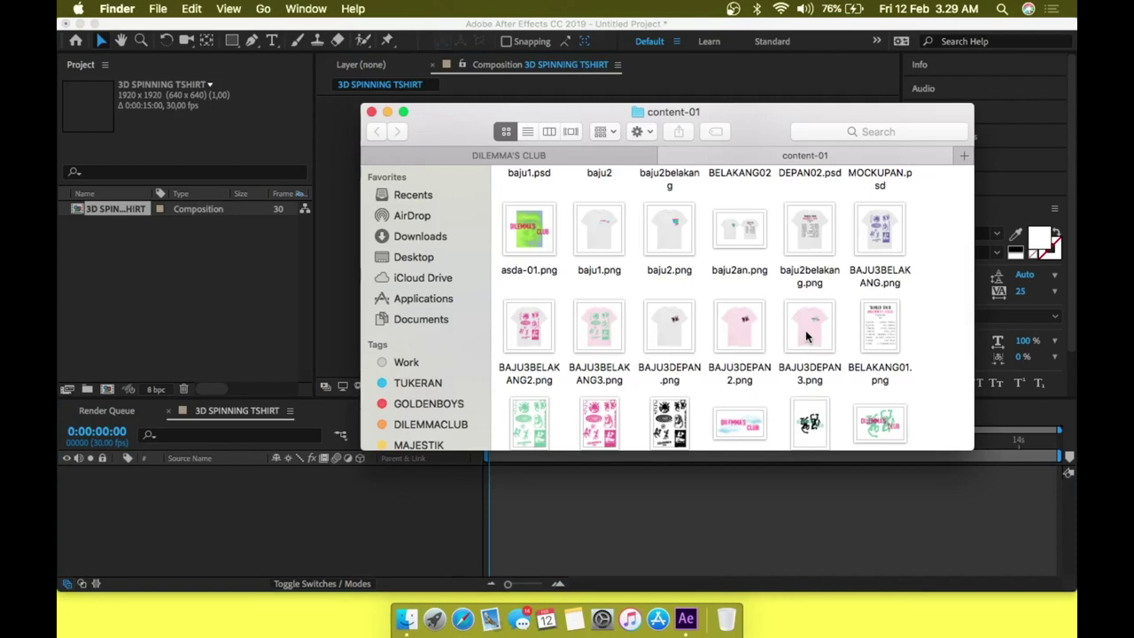
drag(807, 335, 280, 313)
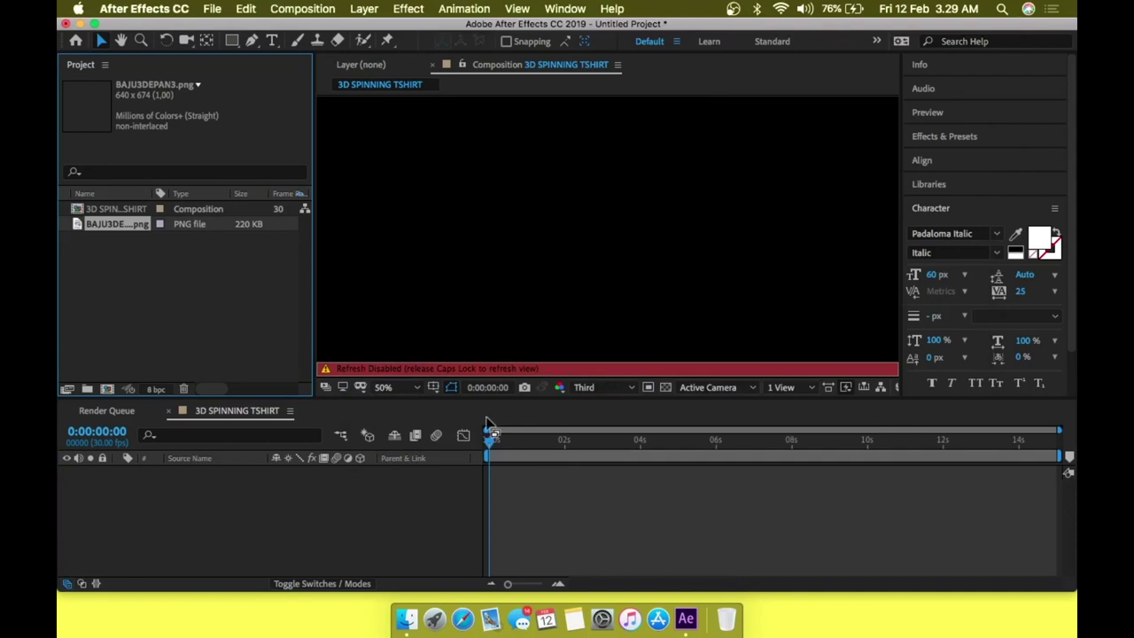
key(Caps_Lock)
scroll(531, 233, down, 5)
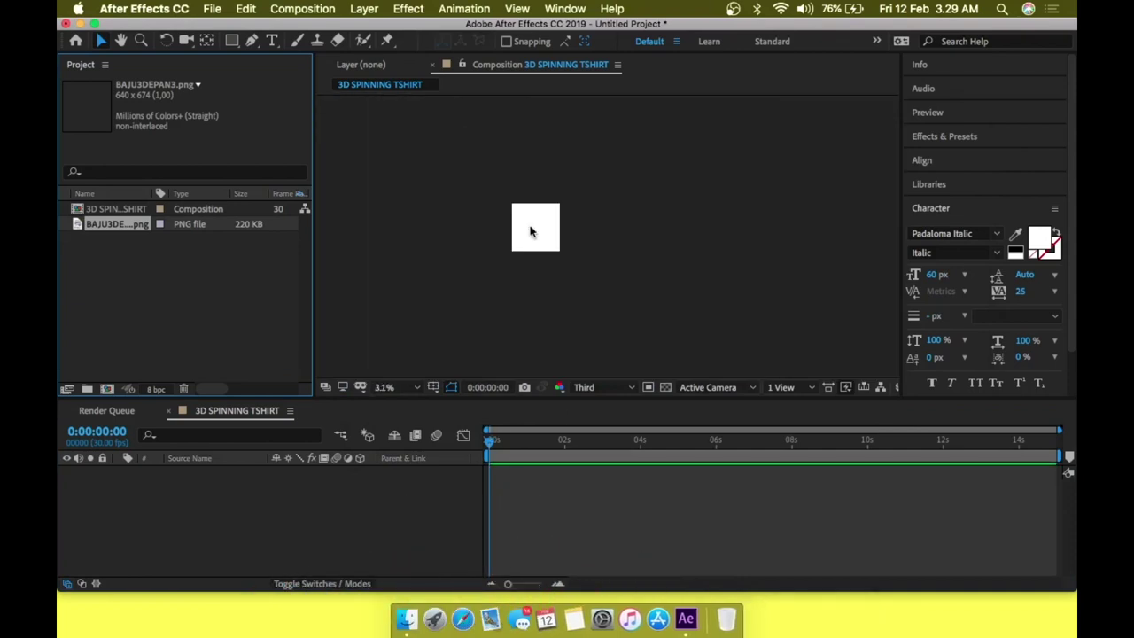
scroll(531, 232, up, 3)
scroll(531, 233, up, 2)
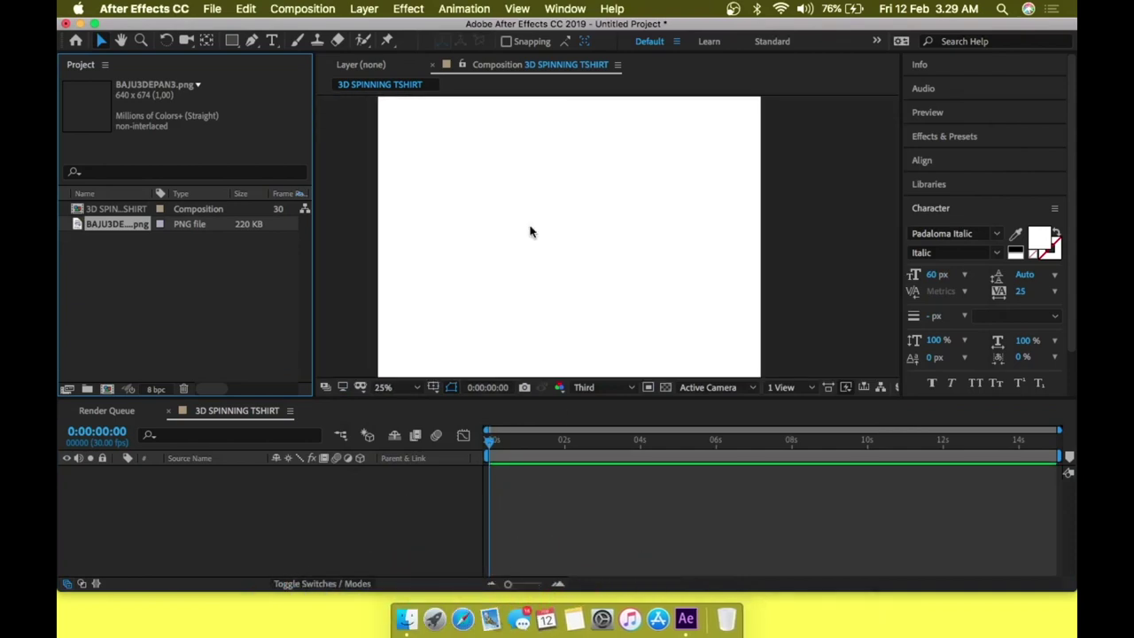
click(417, 621)
mouse_move(599, 328)
mouse_down()
mouse_move(194, 292)
mouse_move(223, 307)
mouse_up()
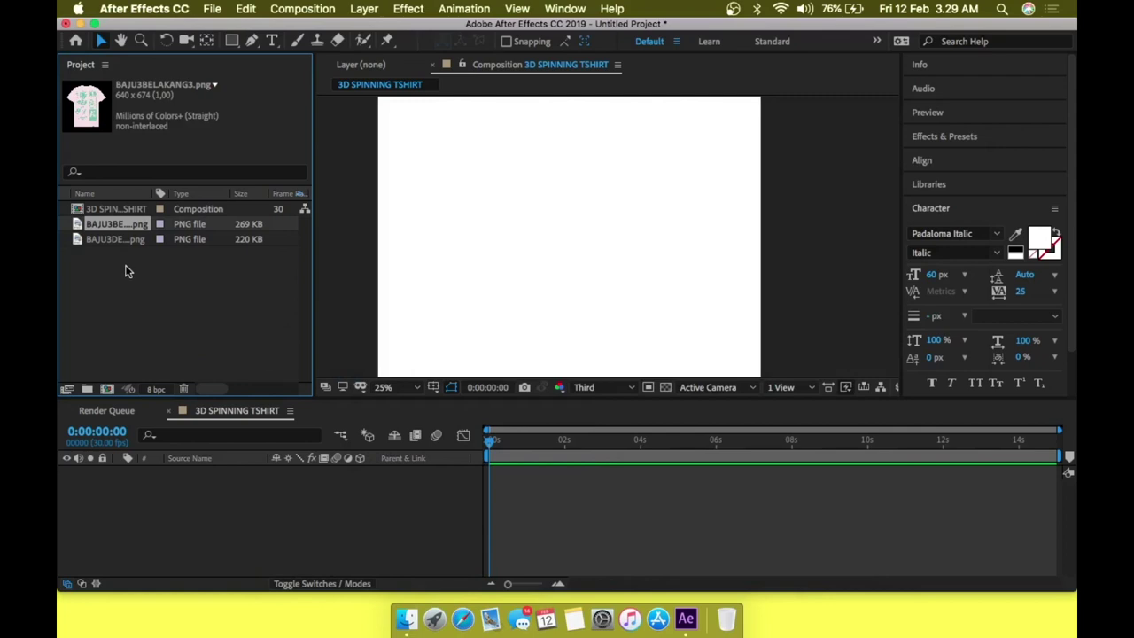
shift+click(116, 240)
drag(125, 226, 205, 505)
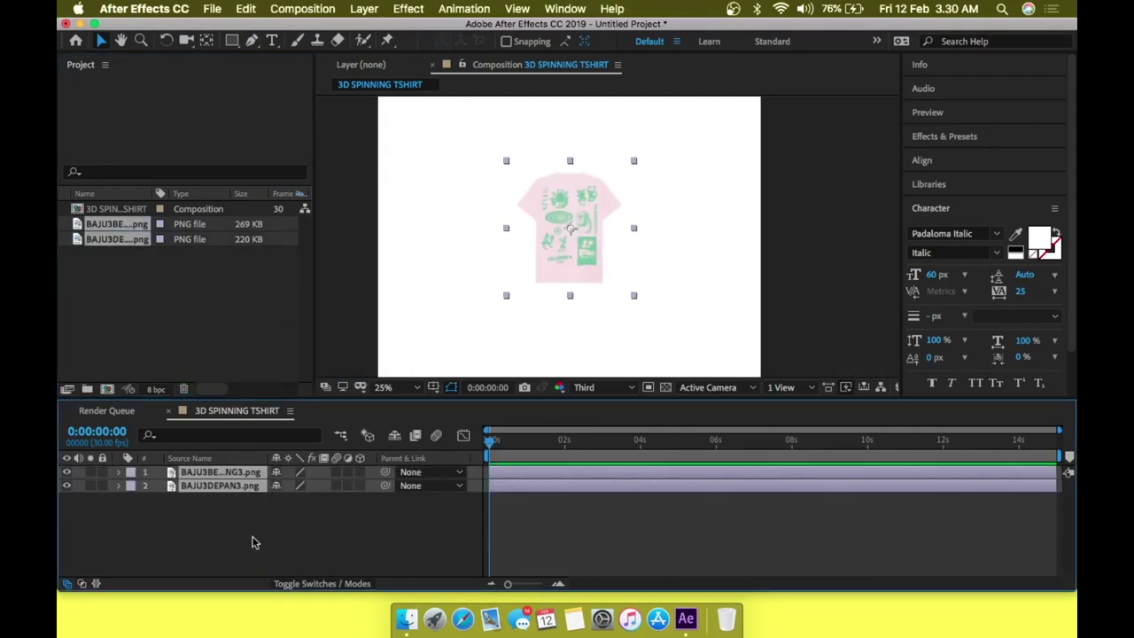
Pre-compose both T-shirt image layers into a composition named TSHIRT and open it.
right_click(226, 479)
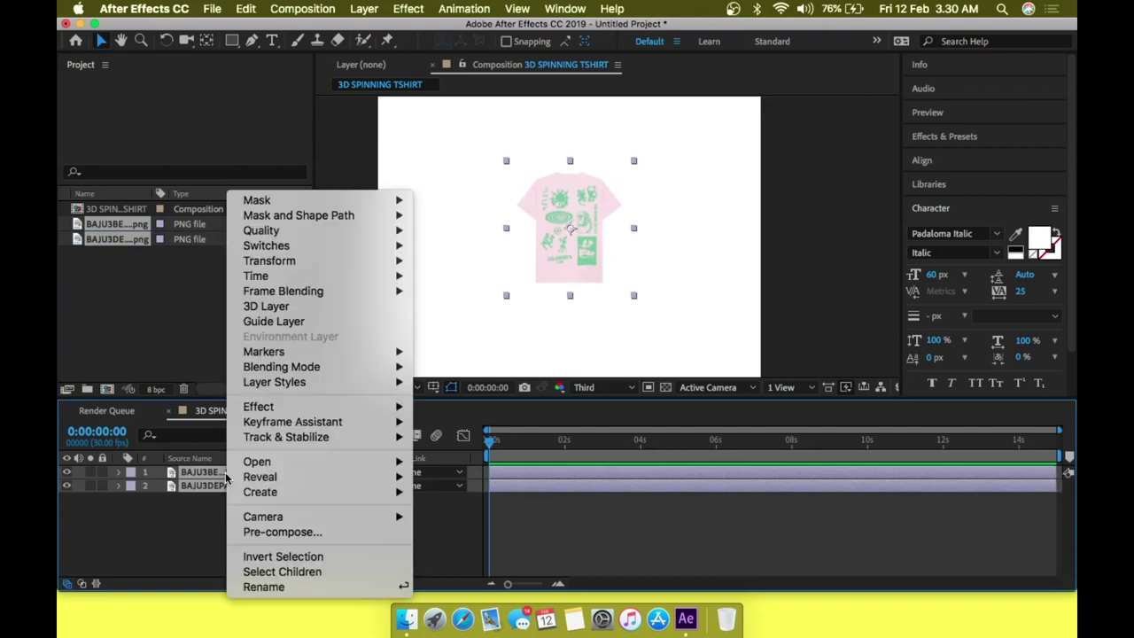
click(305, 532)
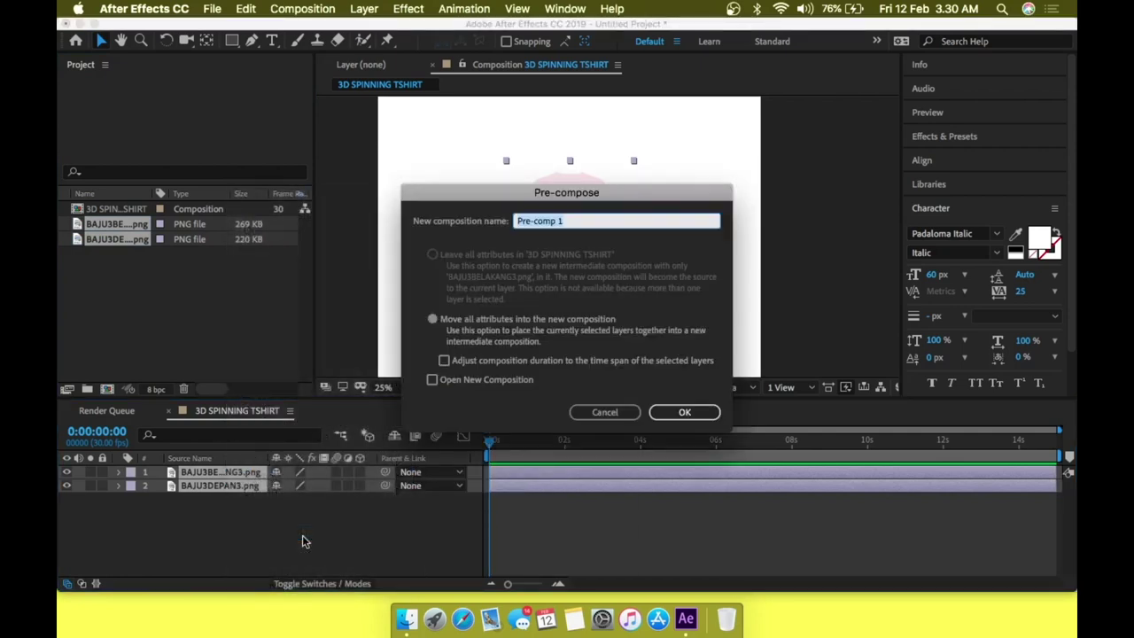
text(TSHIRT)
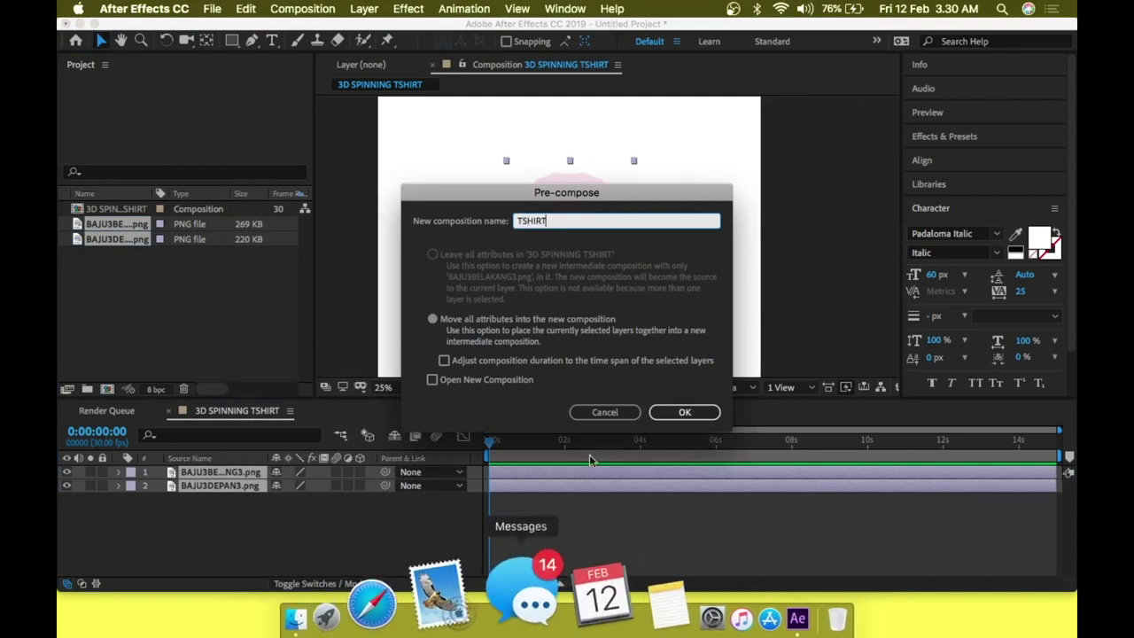
click(680, 412)
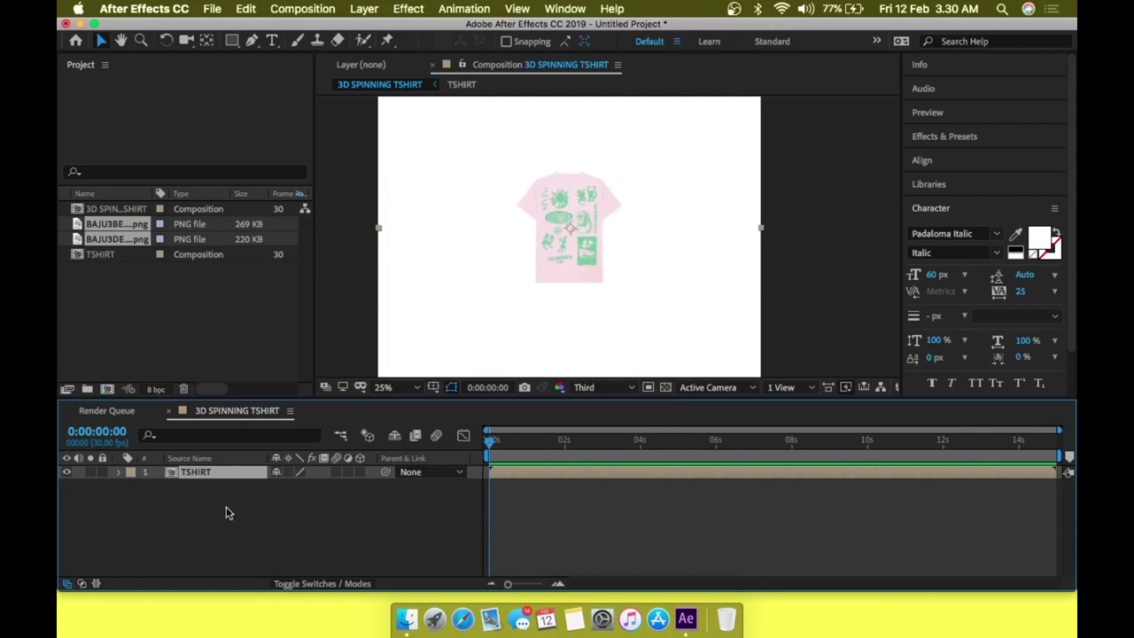
double_click(191, 474)
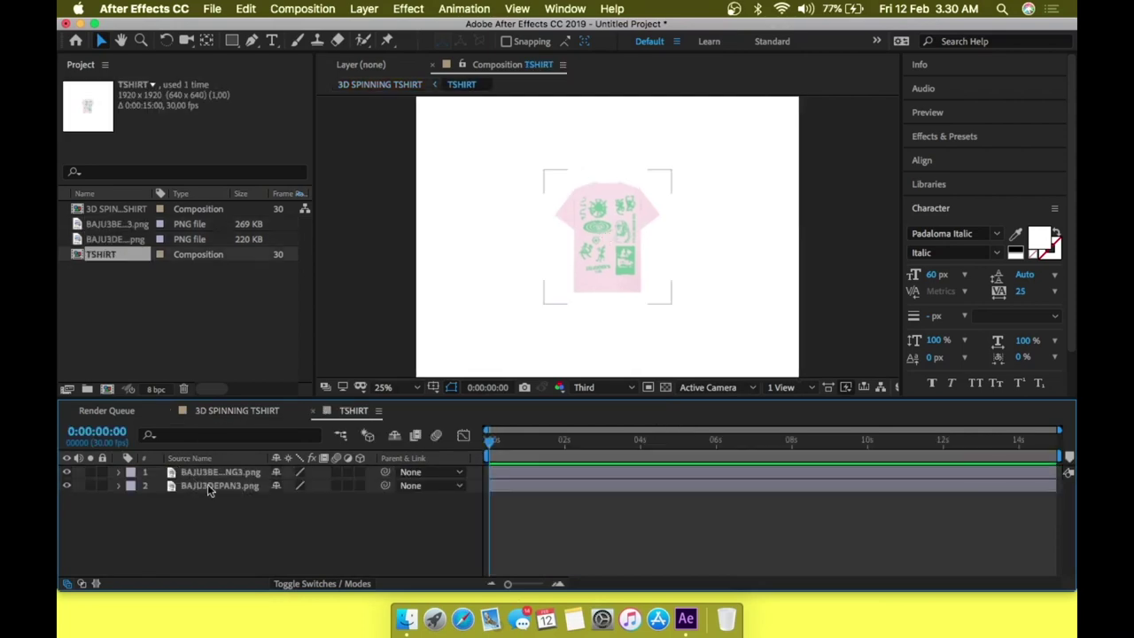
Make the image layers 3D and split BAJU3BELAKANG3.png's Position into separate X, Y, Z dimensions.
click(235, 512)
click(360, 472)
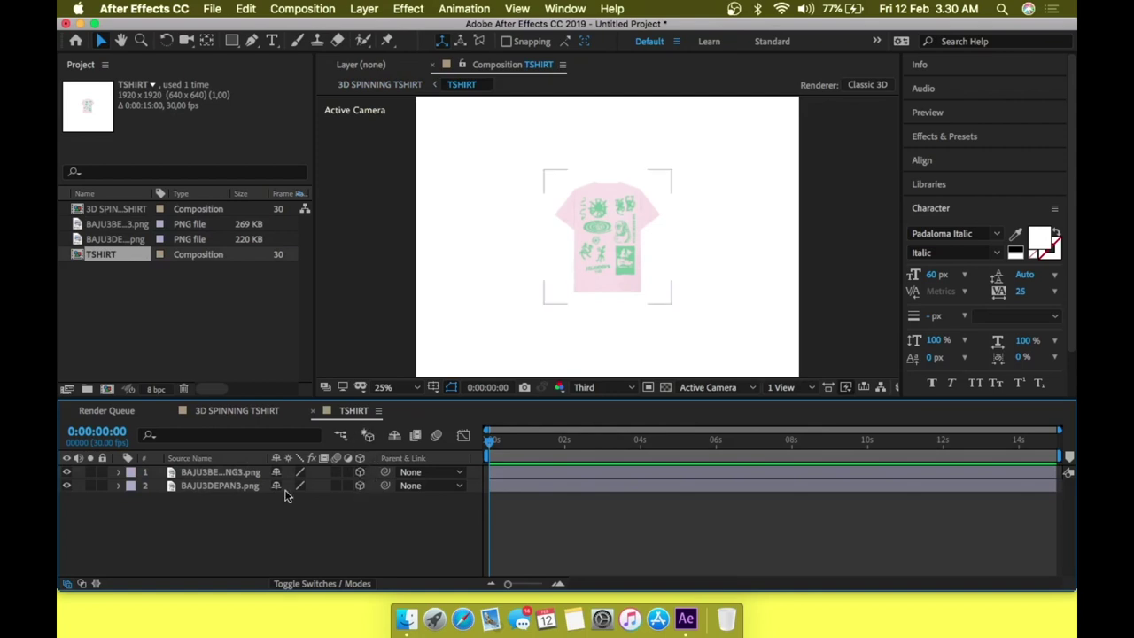
click(210, 474)
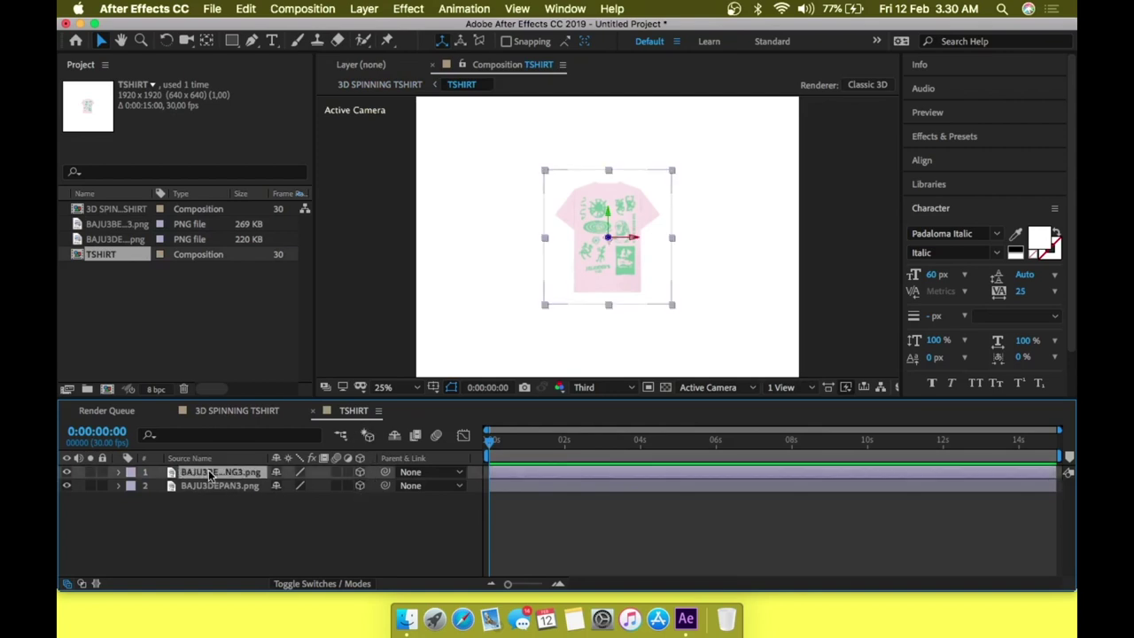
key(p)
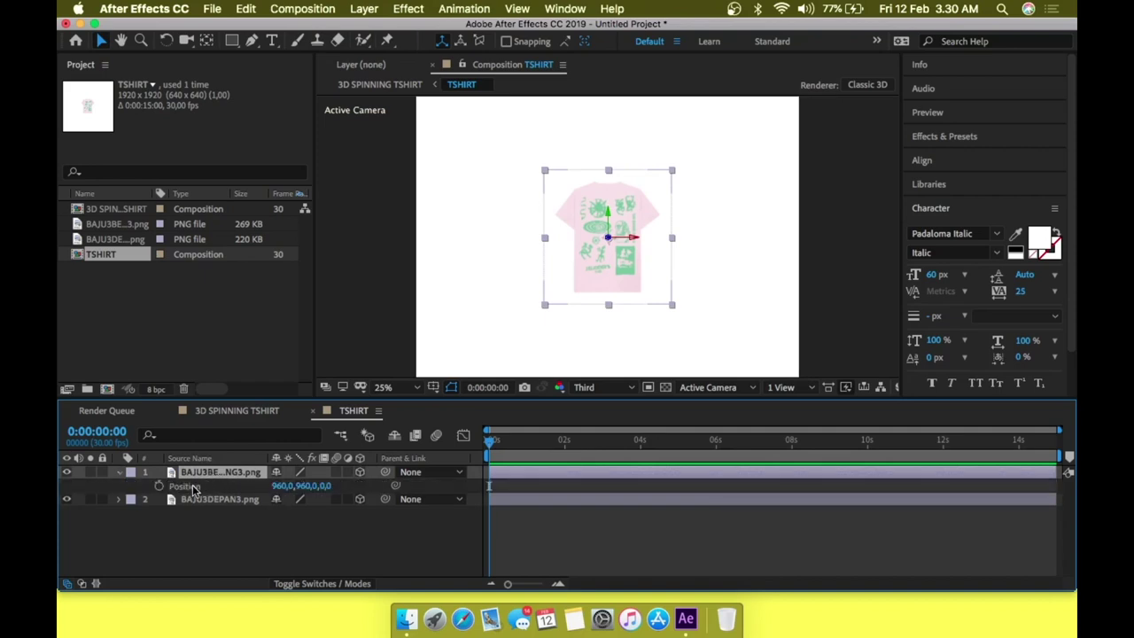
right_click(193, 489)
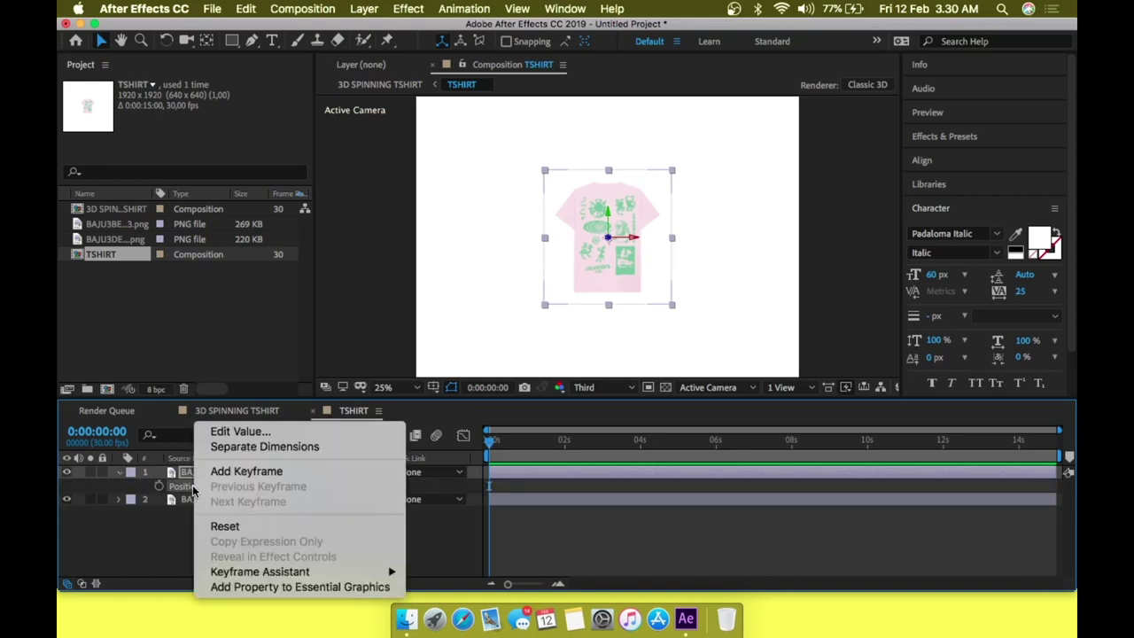
click(263, 447)
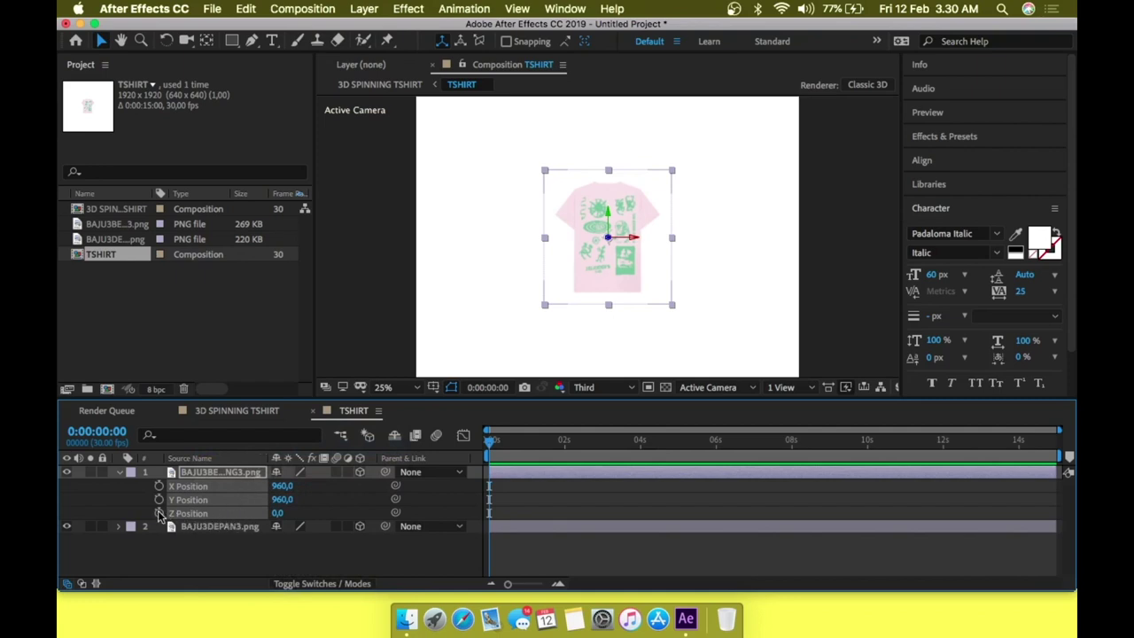
Drive BAJU3BELAKANG3.png's Z Position with an 'index' expression, reading 1.0.
alt+click(160, 514)
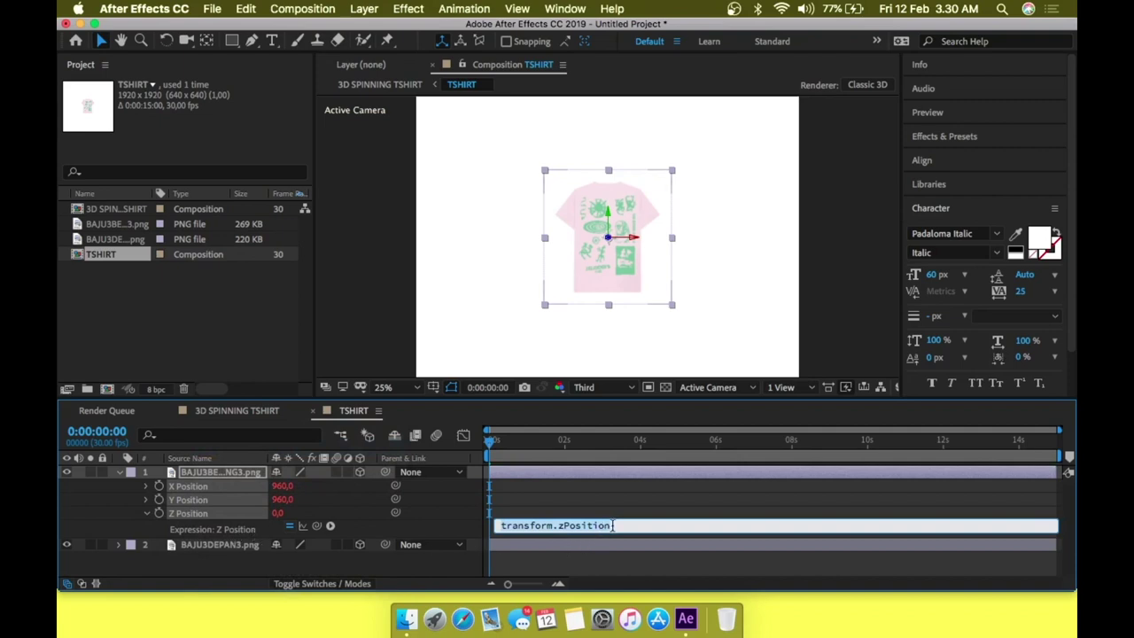
click(475, 519)
click(475, 518)
text(index)
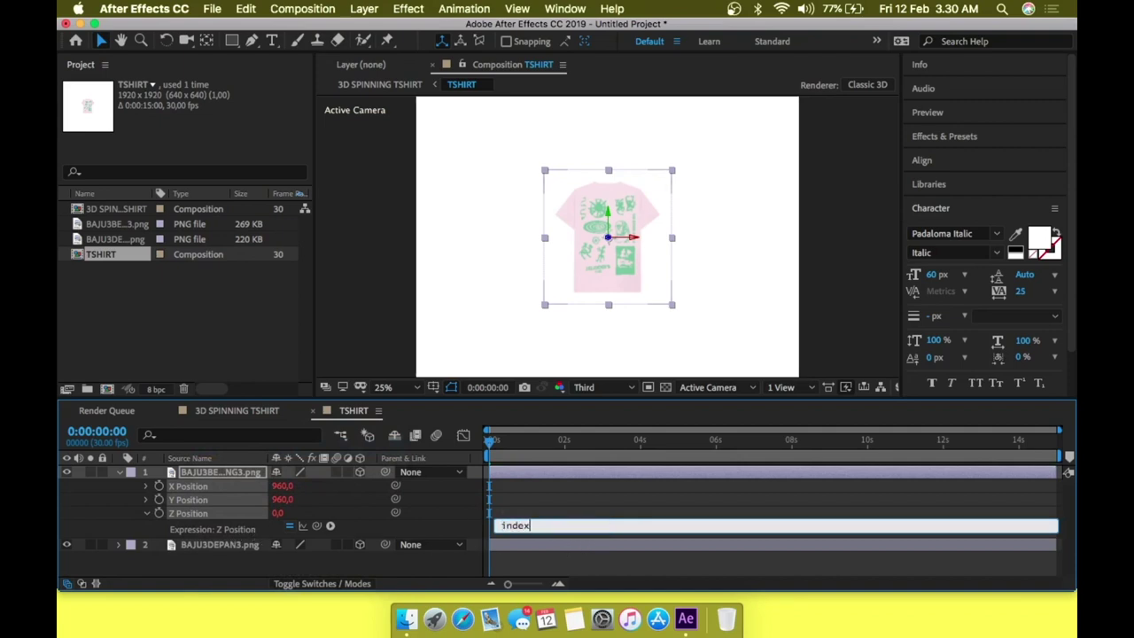
click(295, 565)
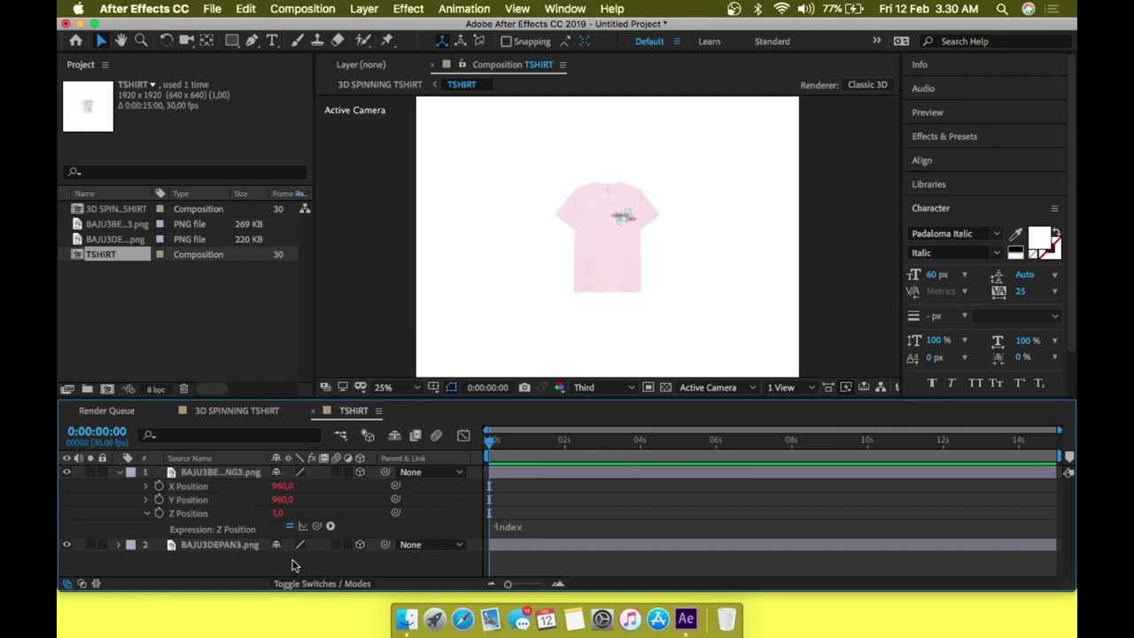
click(120, 471)
click(199, 490)
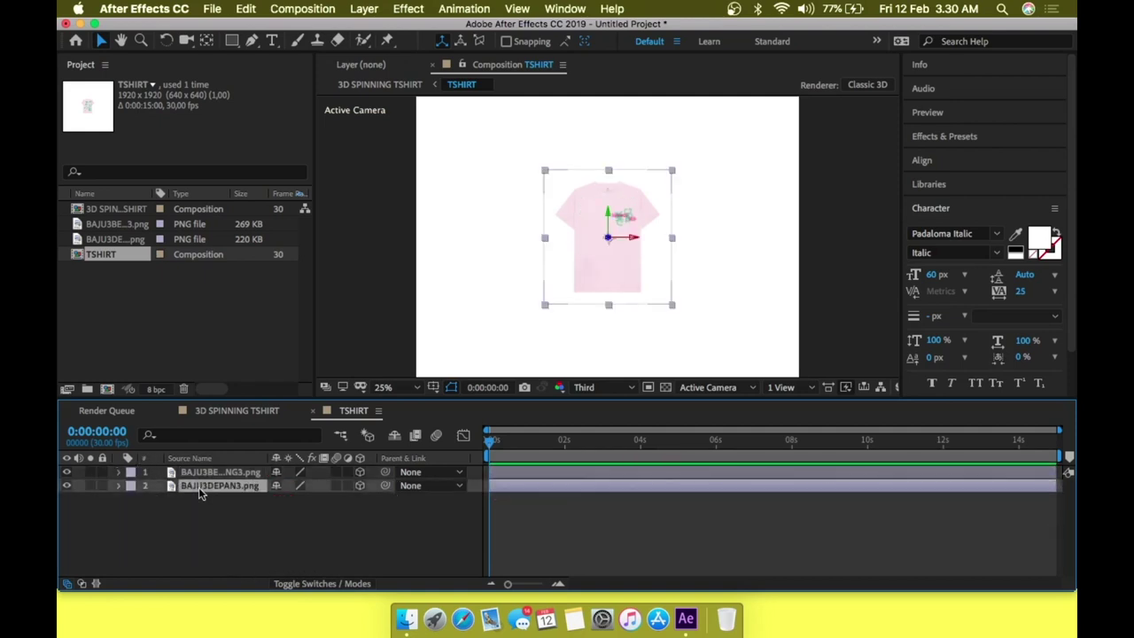
Separate BAJU3DEPAN3.png's Position and give its Z Position an 'index' expression reading 2.0.
key(p)
click(183, 501)
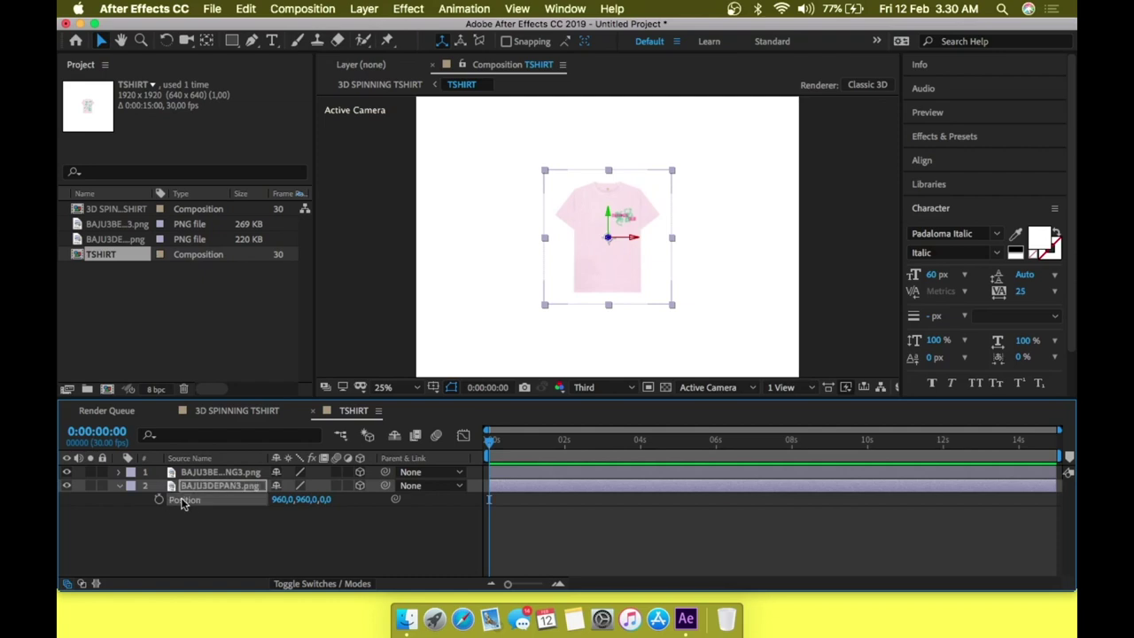
right_click(183, 502)
click(218, 448)
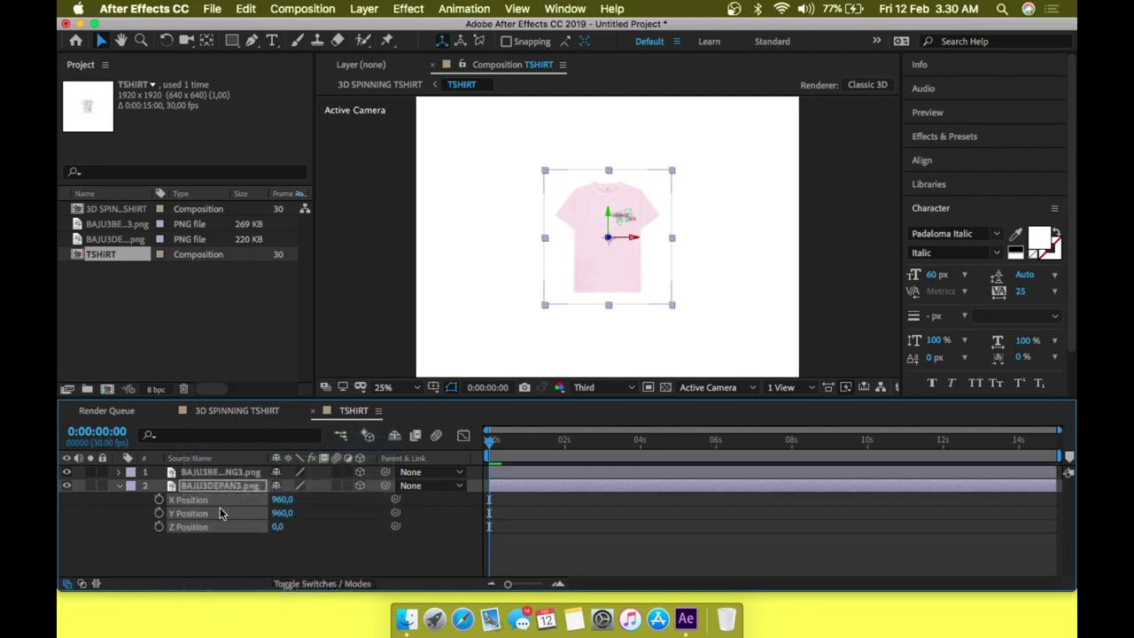
alt+click(158, 527)
text(index)
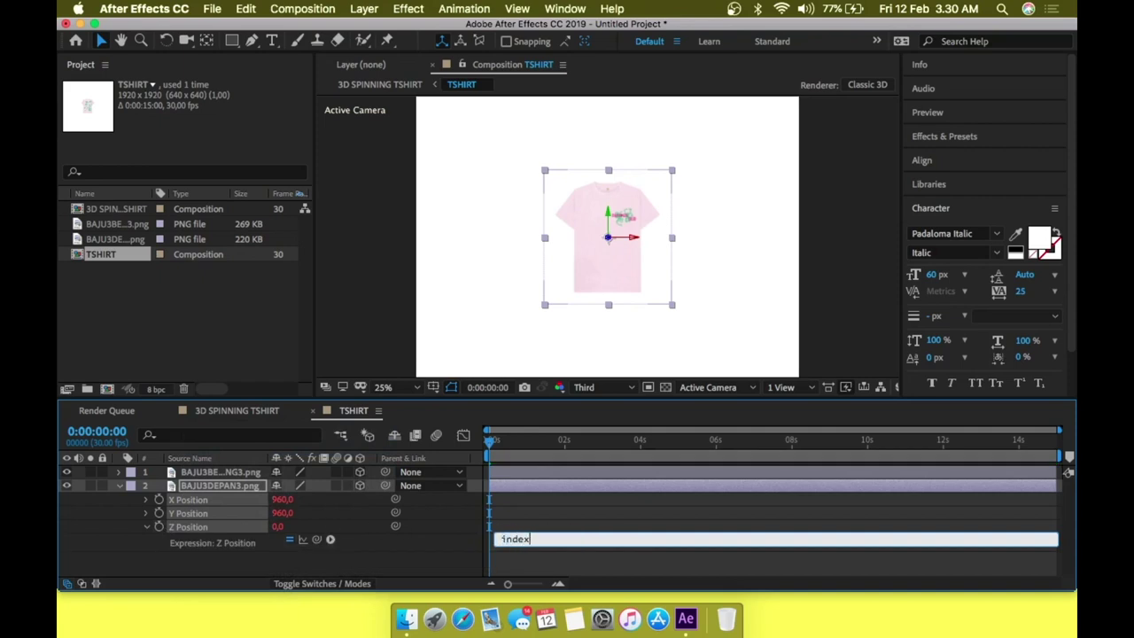
click(450, 563)
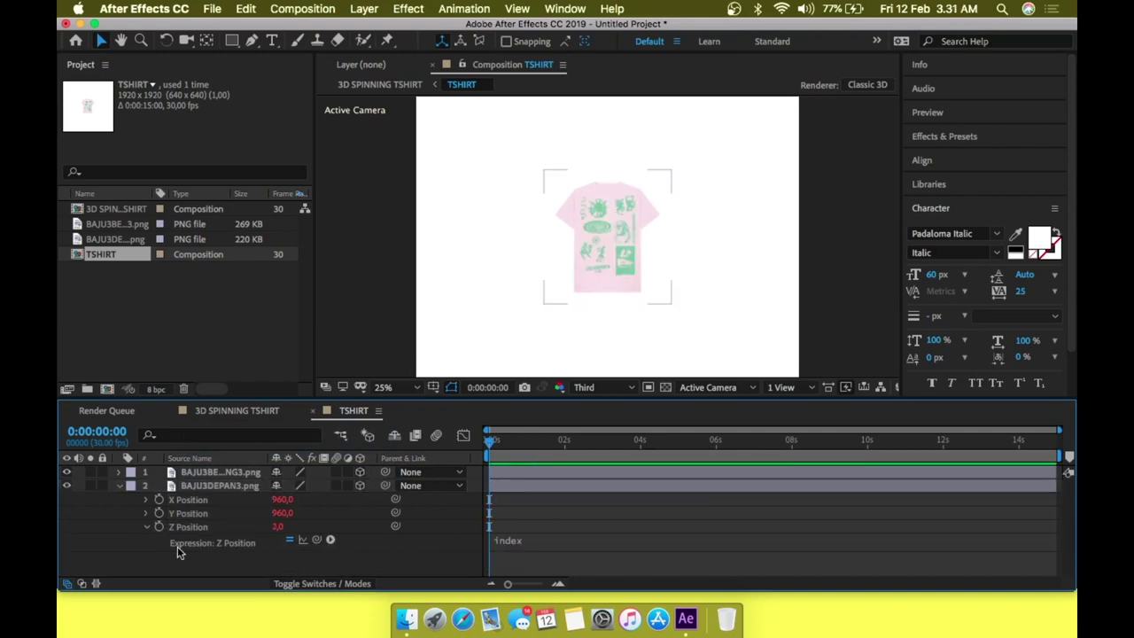
click(119, 486)
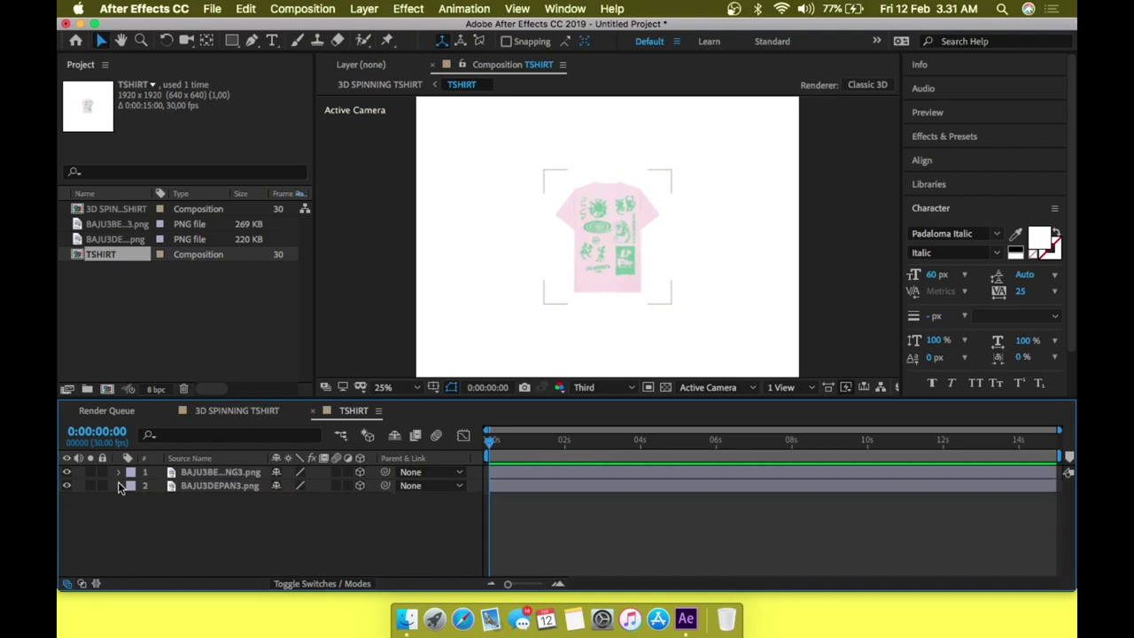
click(305, 537)
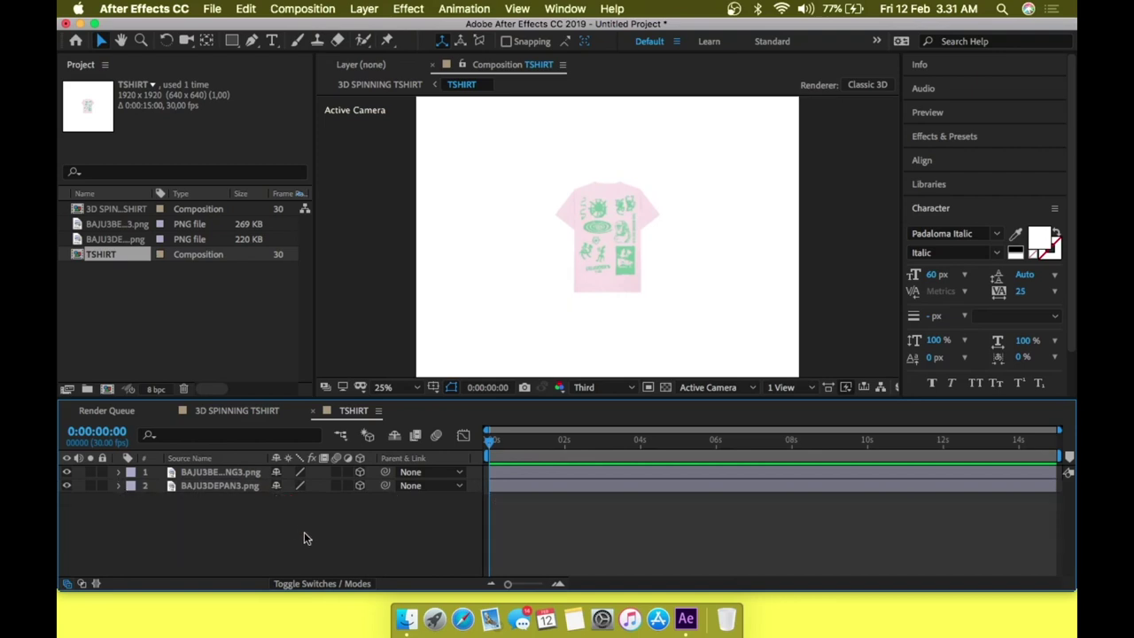
click(210, 485)
click(209, 475)
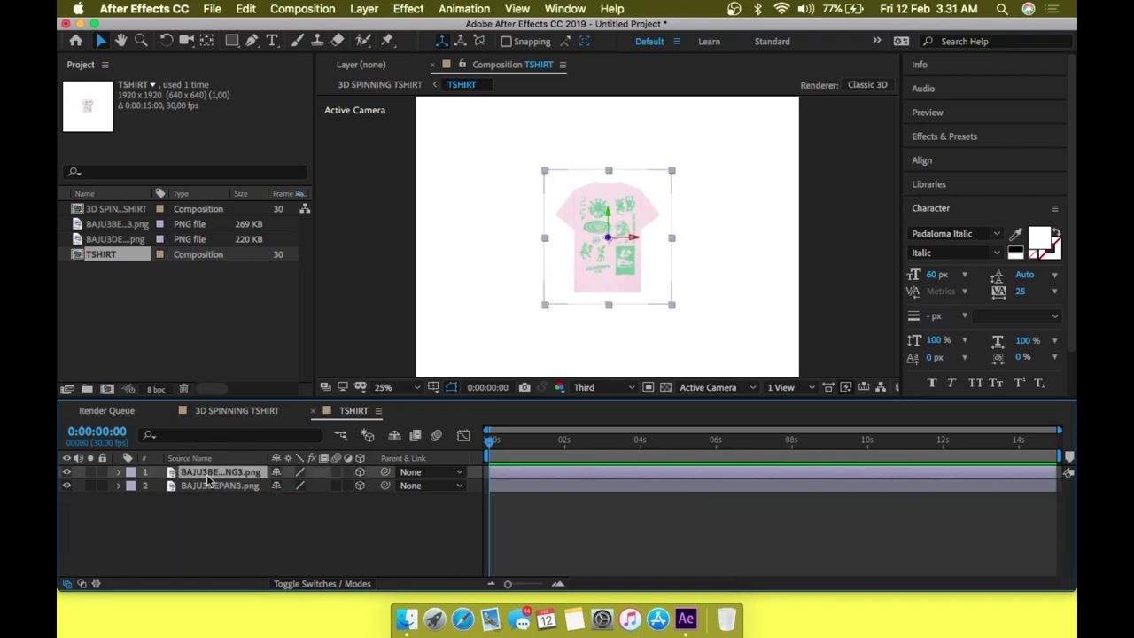
Move the BAJU3BELAKANG3.png back image below BAJU3DEPAN3.png in the layer stack.
drag(210, 477, 213, 503)
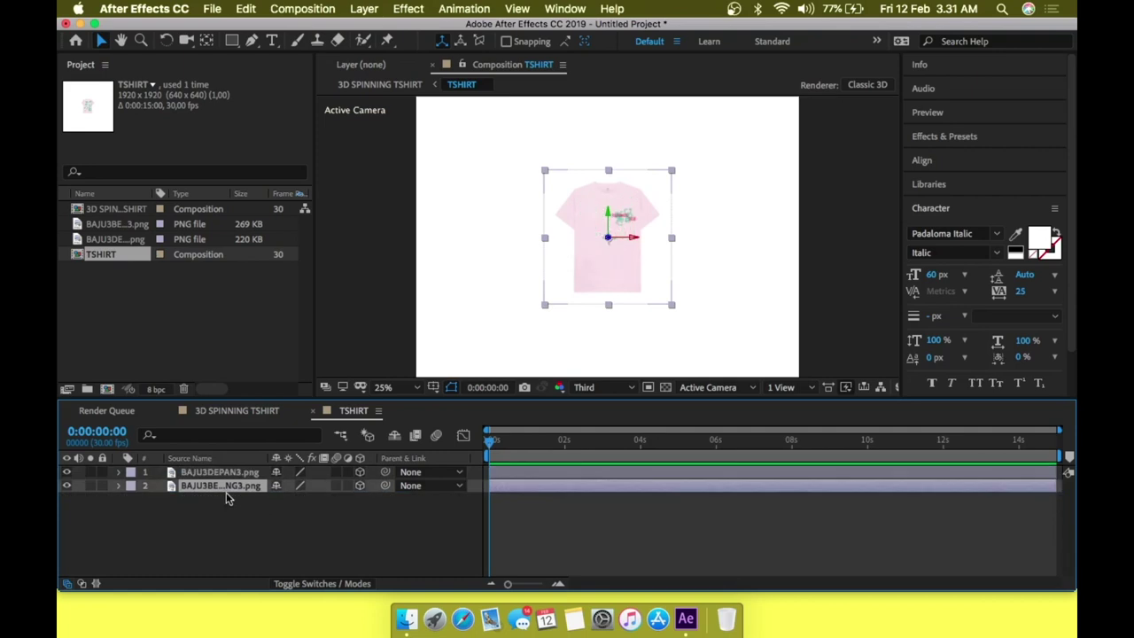
click(238, 509)
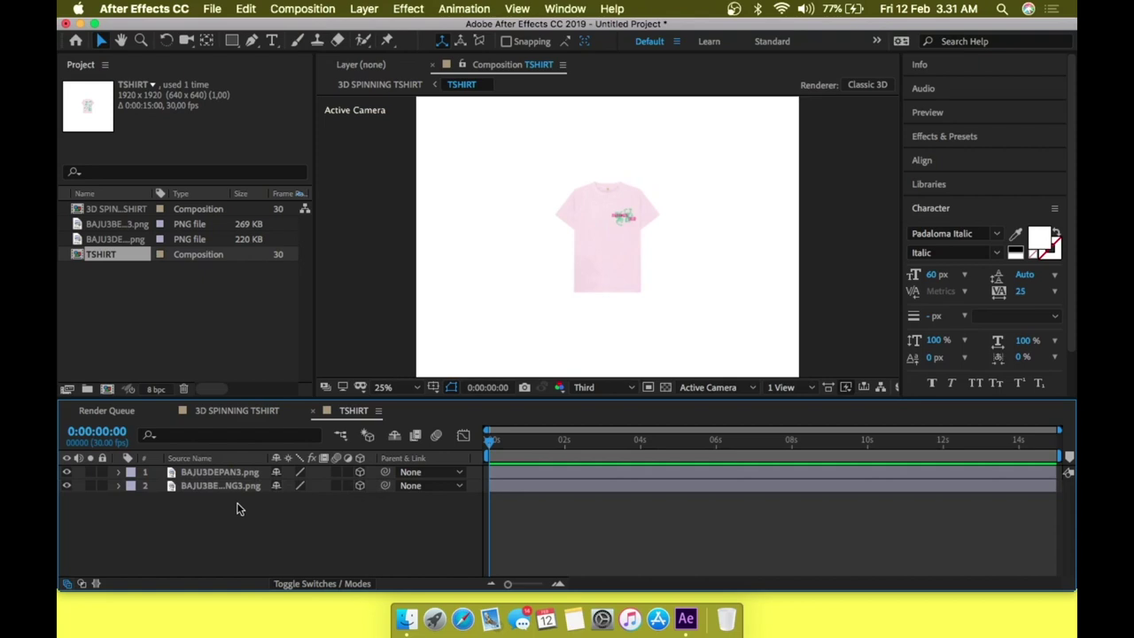
click(221, 474)
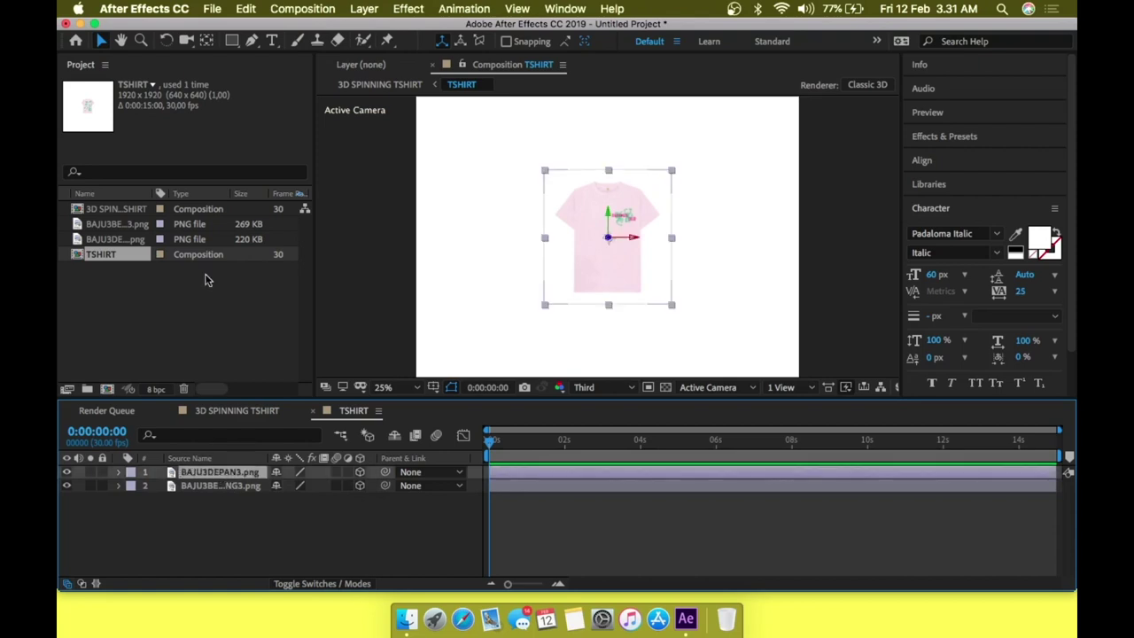
Duplicate BAJU3DEPAN3.png repeatedly with Edit > Duplicate and Cmd+D to thicken the stack.
click(246, 8)
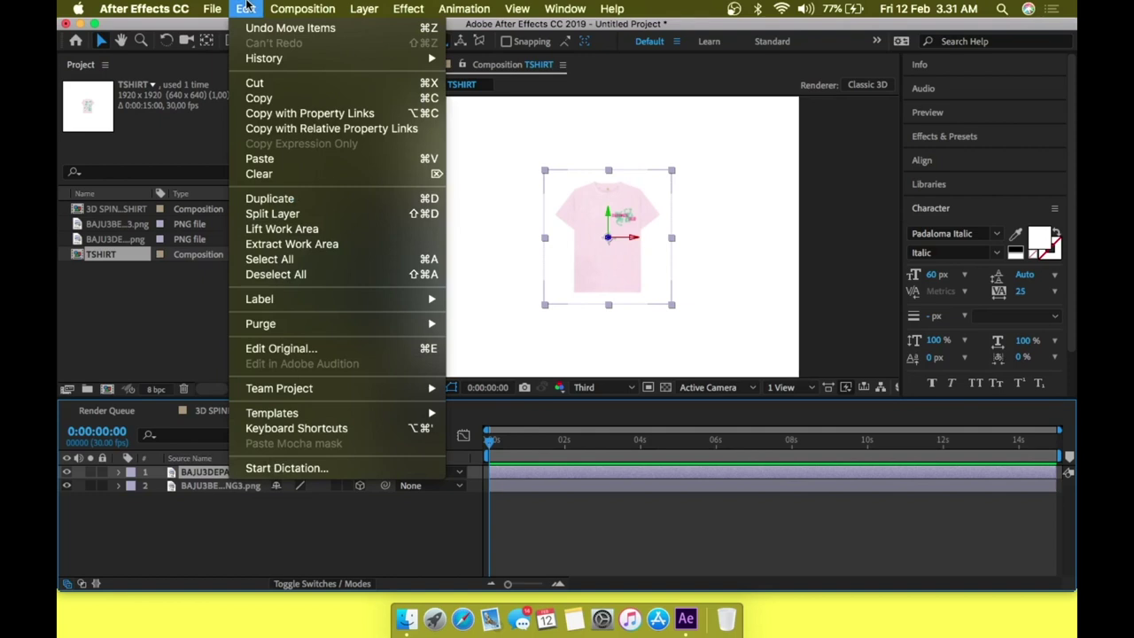
click(277, 208)
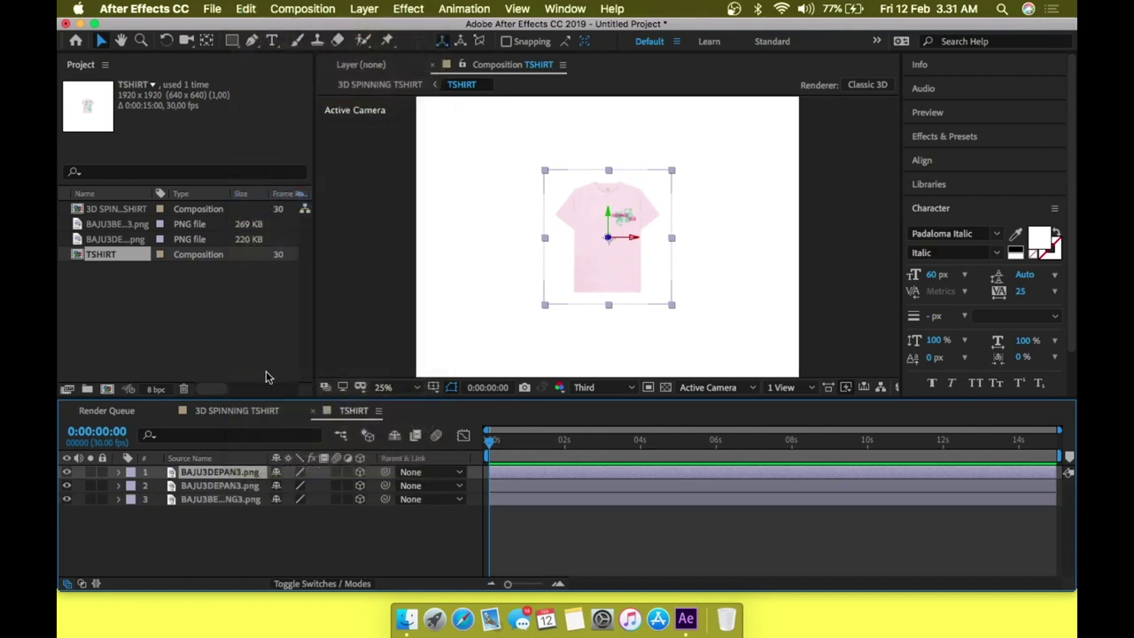
key(super+d)
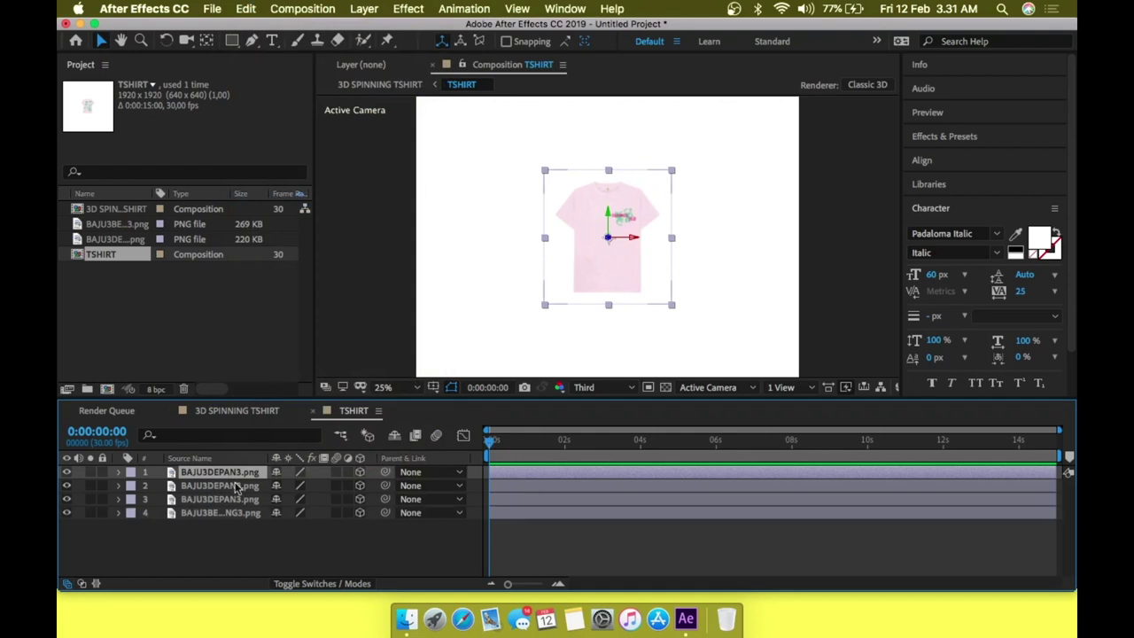
key(super+d)
key(super+d)
key(super+d)
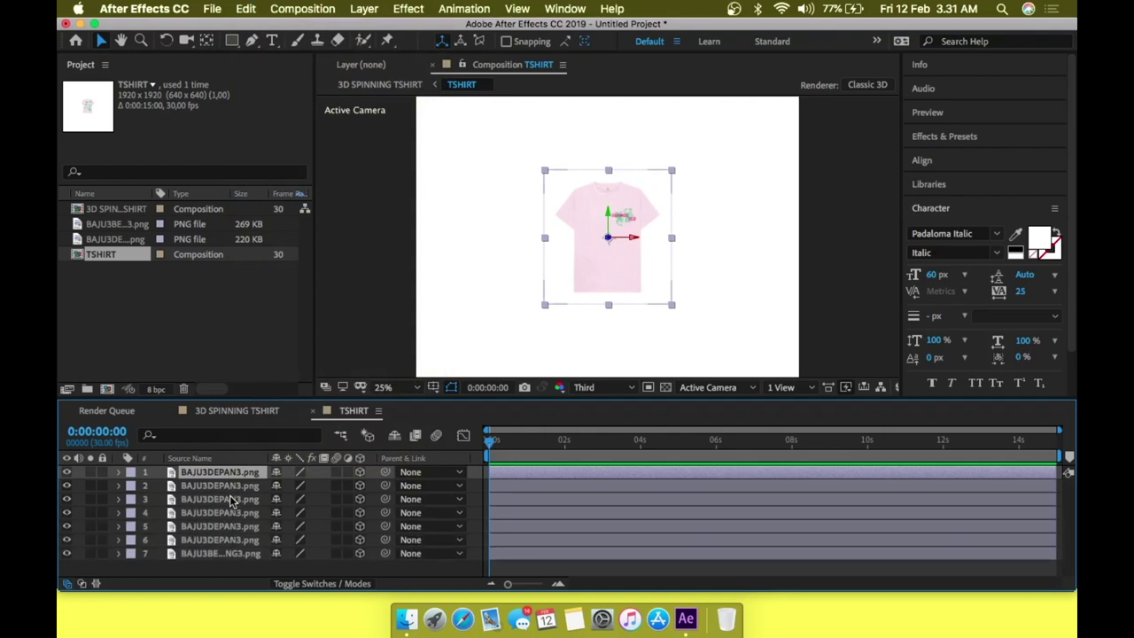
key(super+d)
key(super+d)
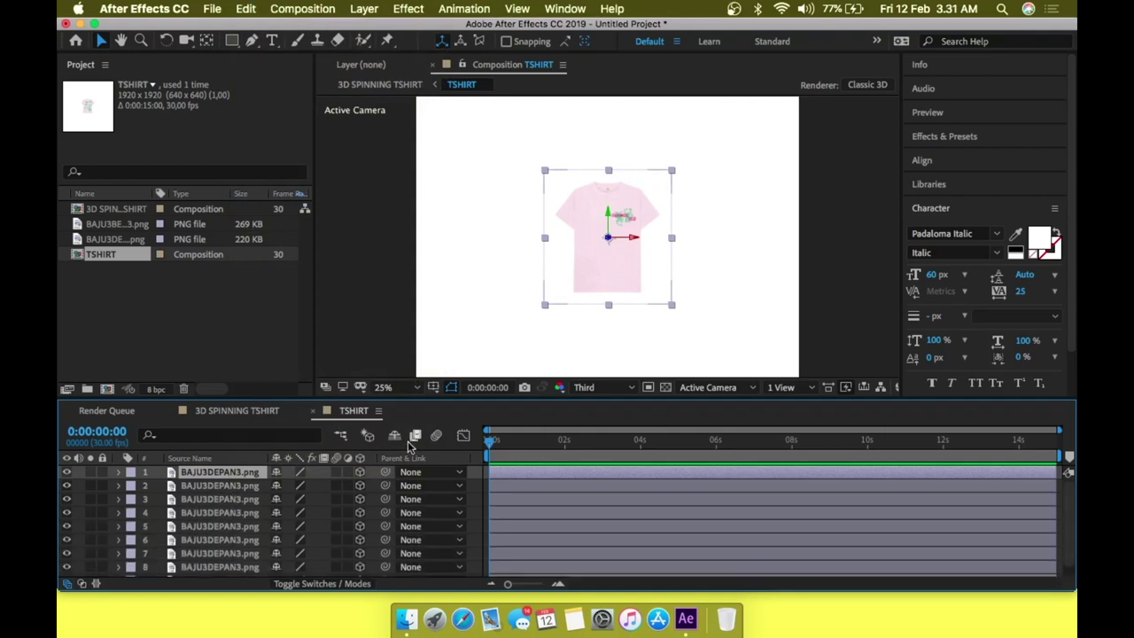
click(709, 390)
Set the viewer to a custom 3D view of the TSHIRT stack.
click(719, 536)
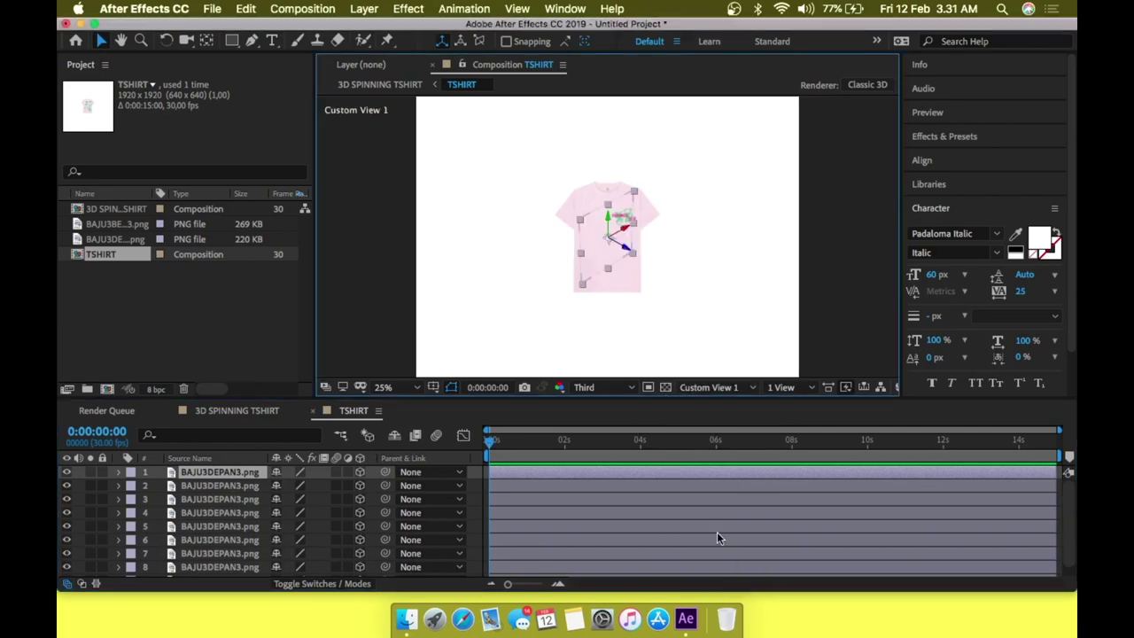
scroll(597, 222, up, 6)
scroll(597, 222, down, 2)
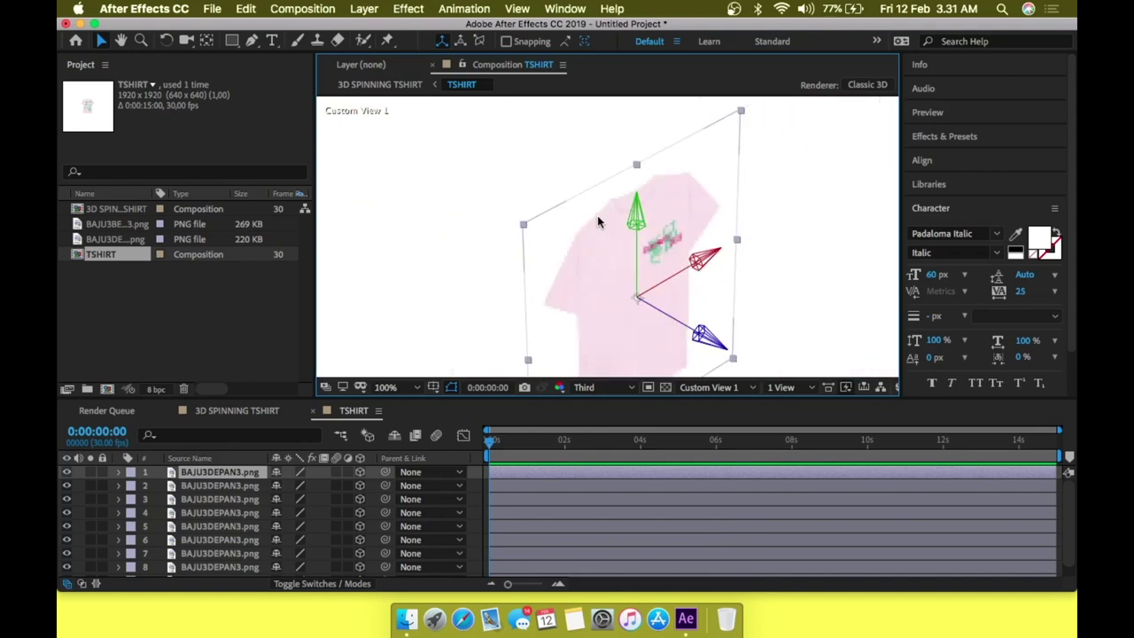
click(734, 390)
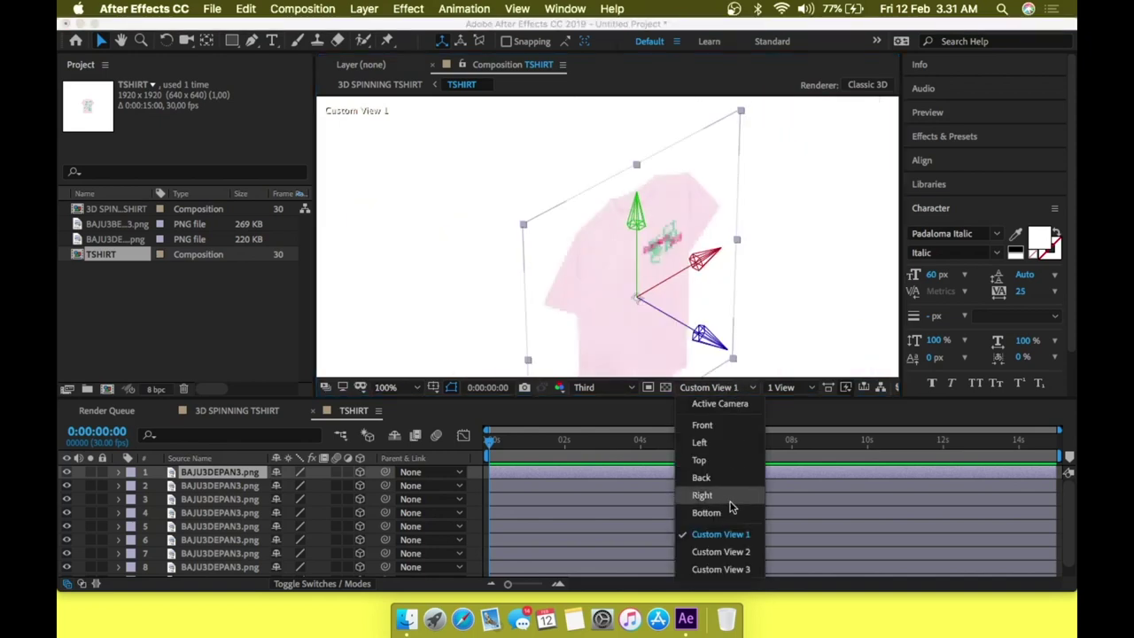
click(763, 287)
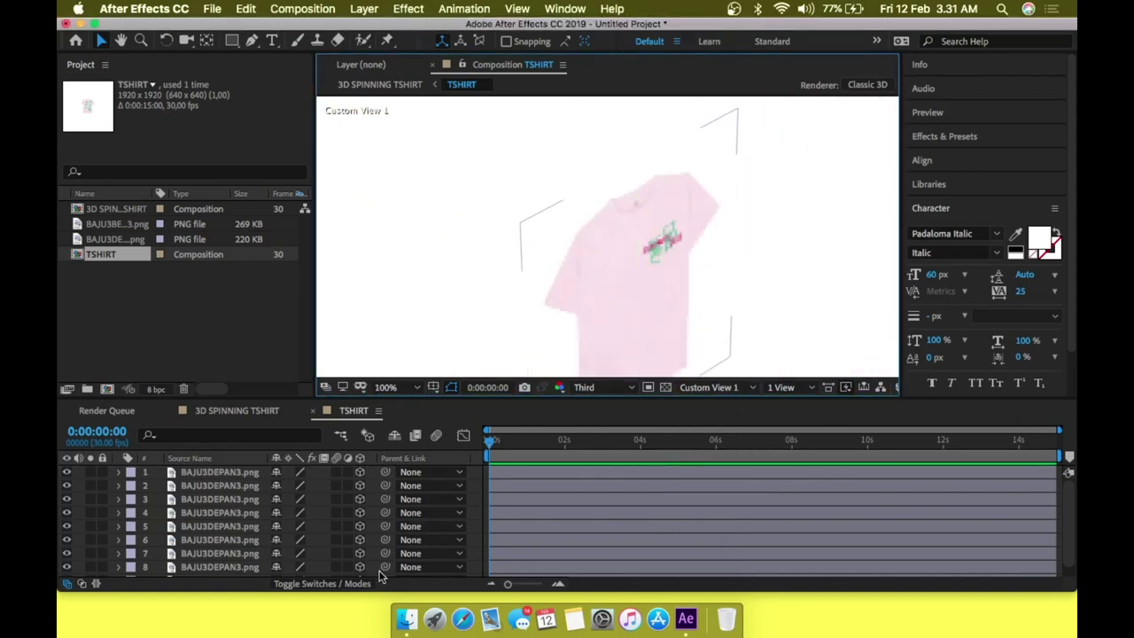
scroll(209, 544, down, 1)
Check the stack of 30 BAJU3DEPAN3.png copies above BAJU3BELAKANG3.png as layer 31.
click(210, 542)
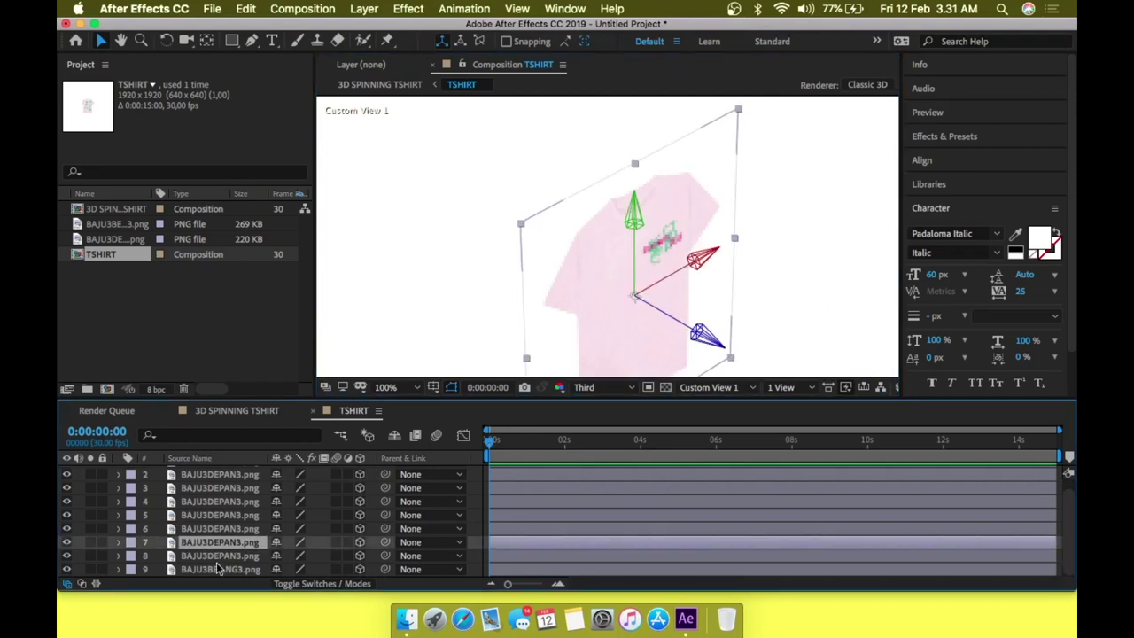
click(238, 560)
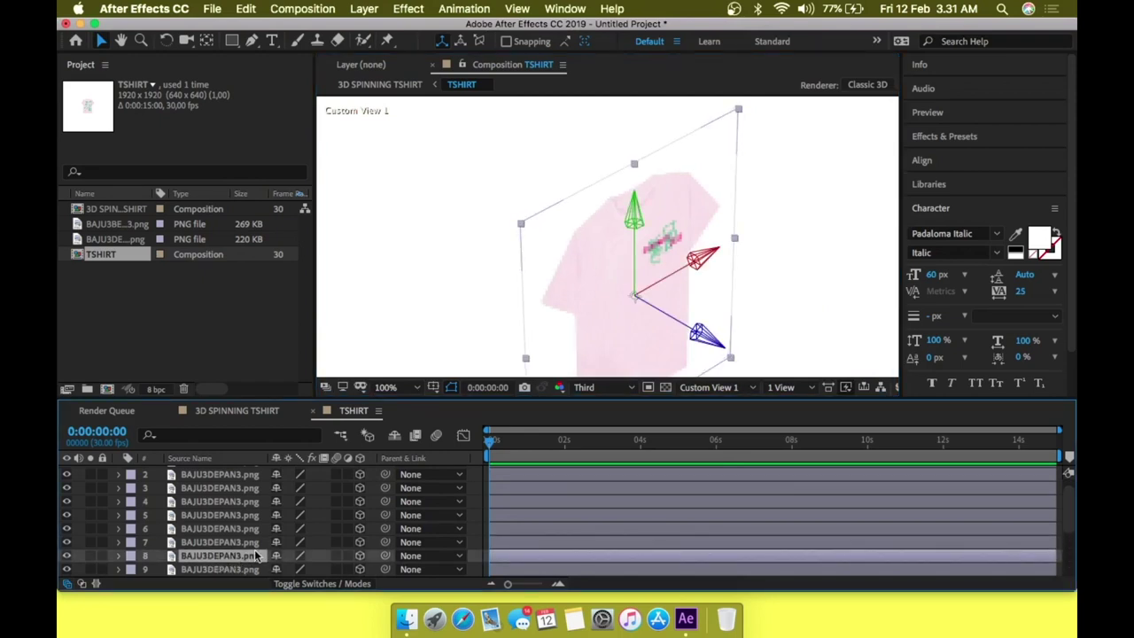
scroll(226, 552, down, 5)
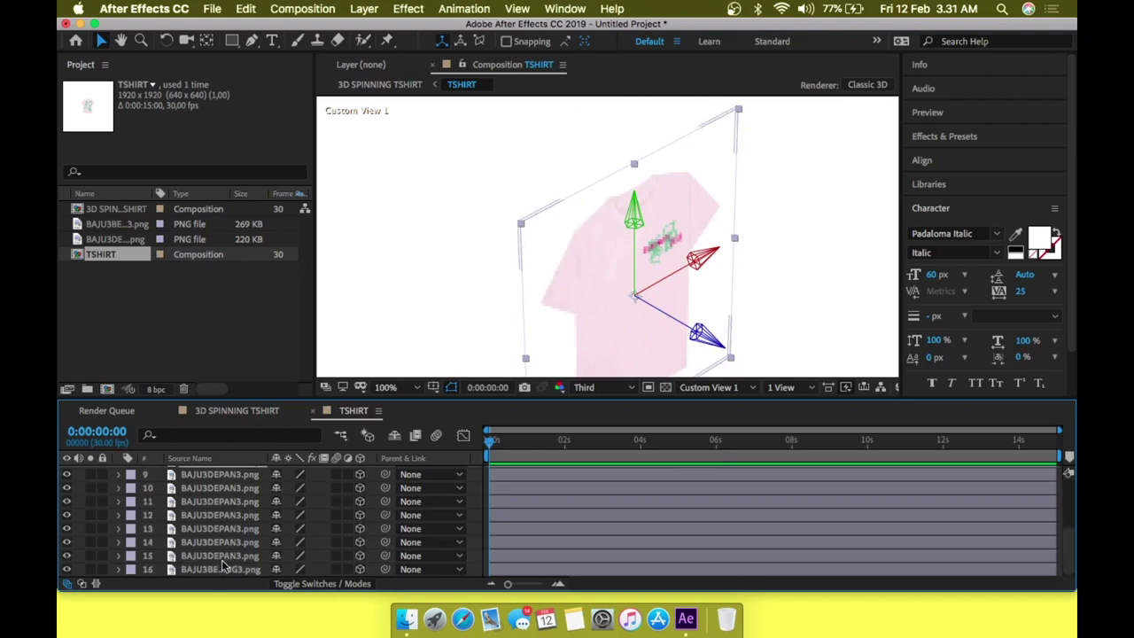
click(222, 556)
scroll(232, 523, up, 5)
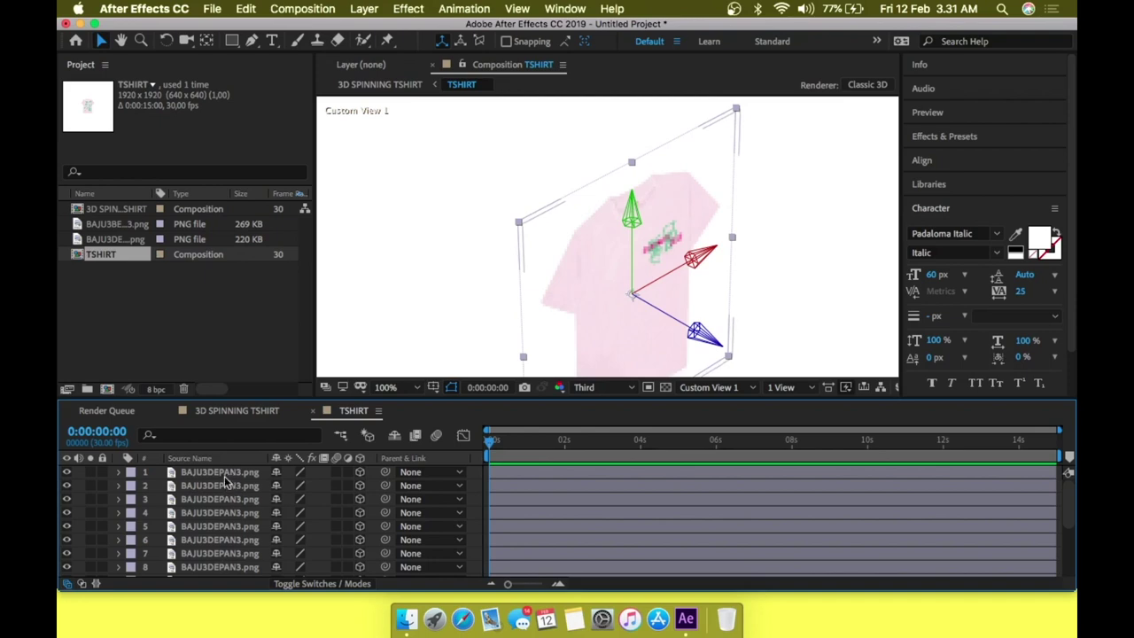
key(super+a)
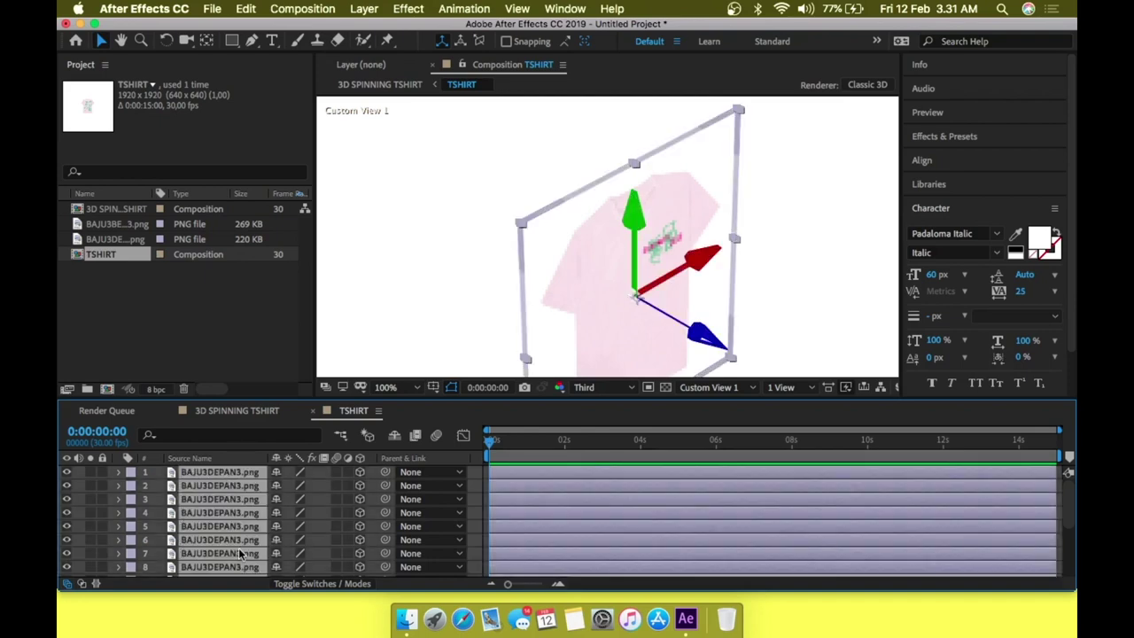
scroll(239, 553, down, 5)
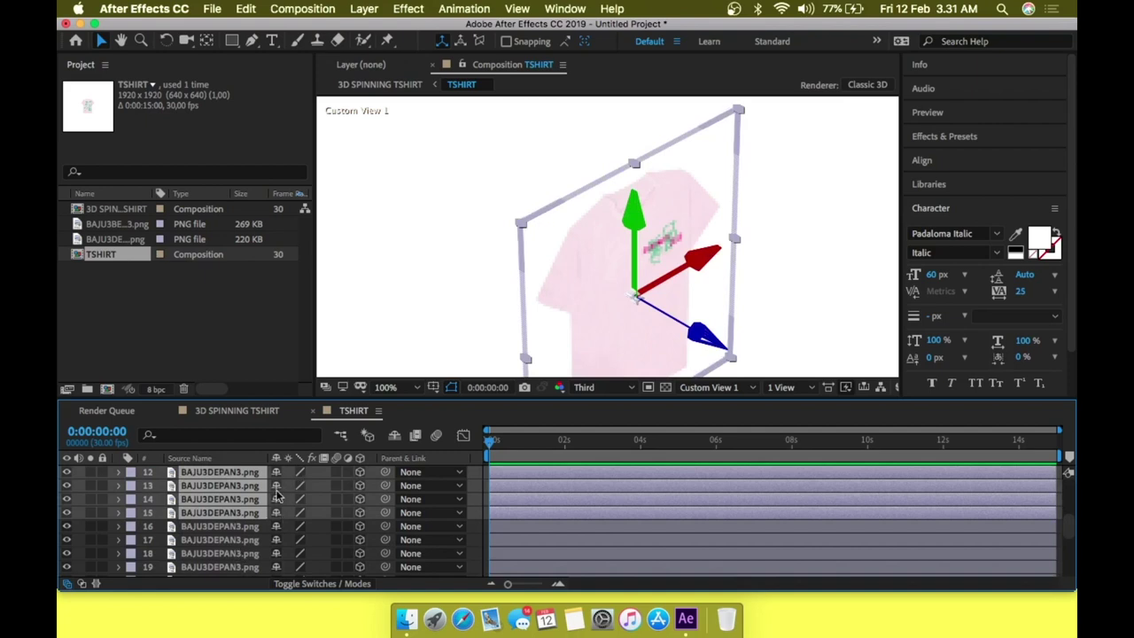
Deselect the layers and zoom the viewer out to see the whole shirt.
click(459, 291)
key(comma)
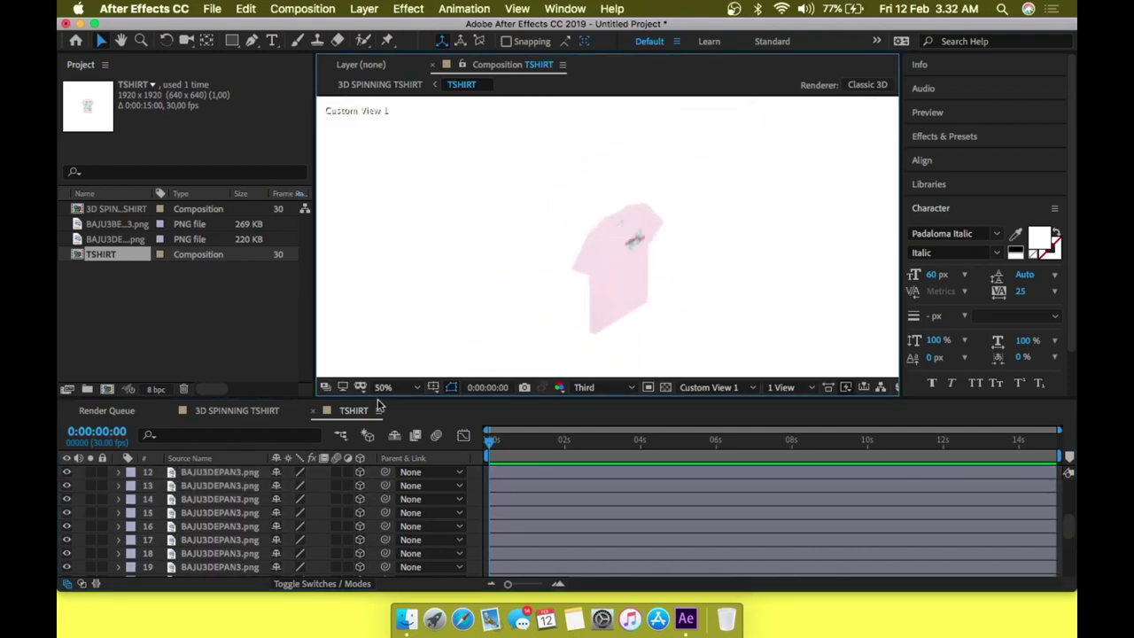
click(235, 528)
scroll(229, 523, up, 5)
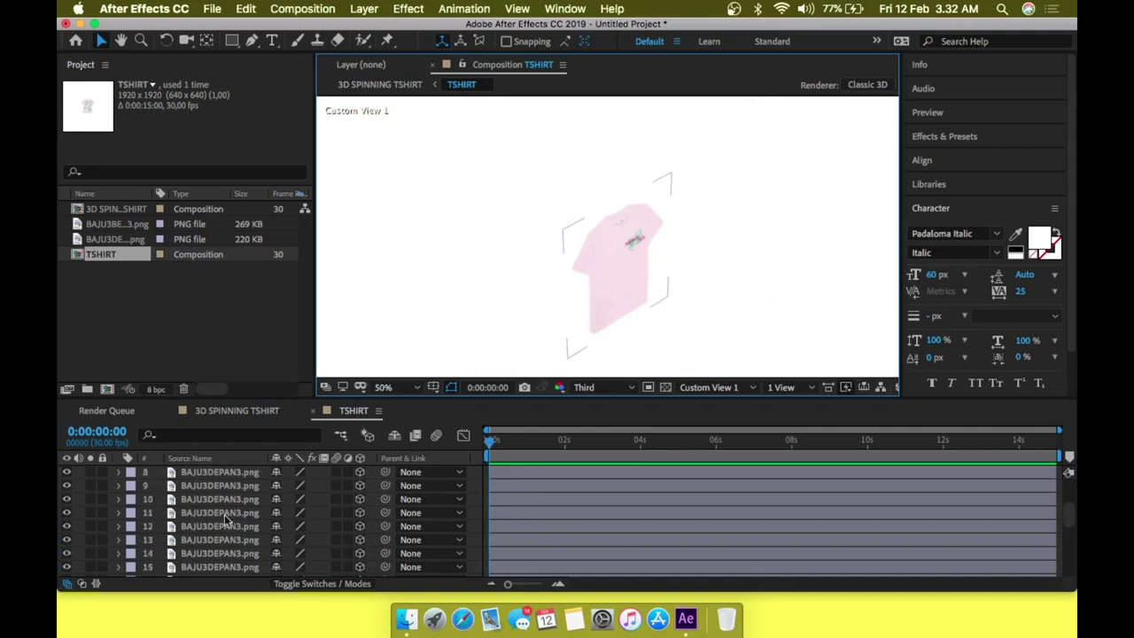
scroll(226, 522, down, 10)
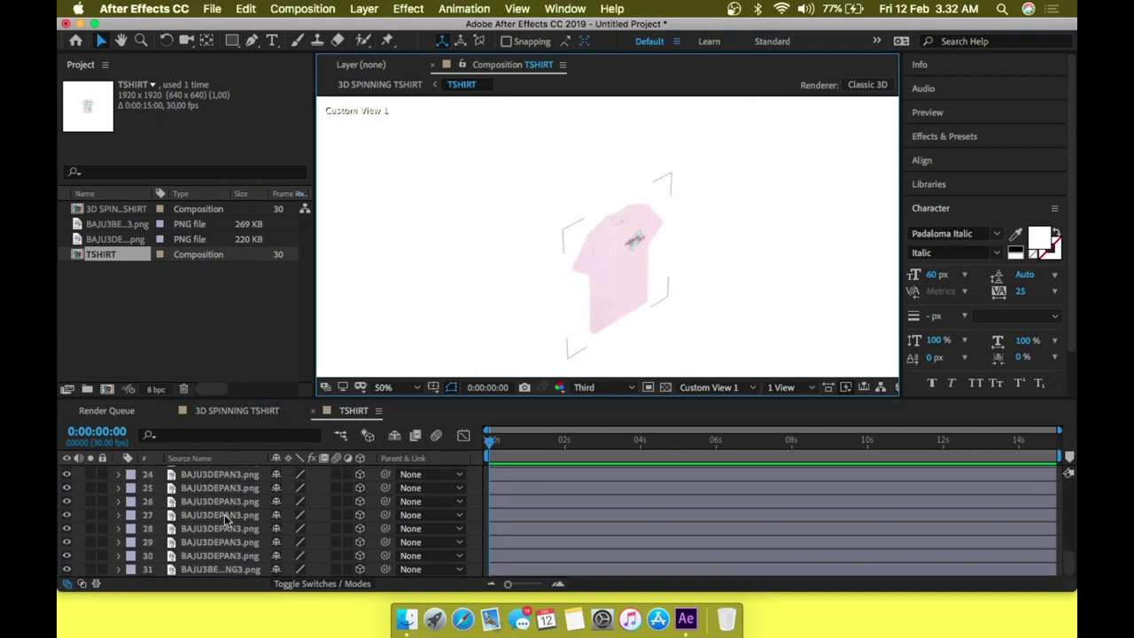
In 3D SPINNING TSHIRT, make TSHIRT a 3D layer with collapsed transformations and 300% scale.
click(265, 413)
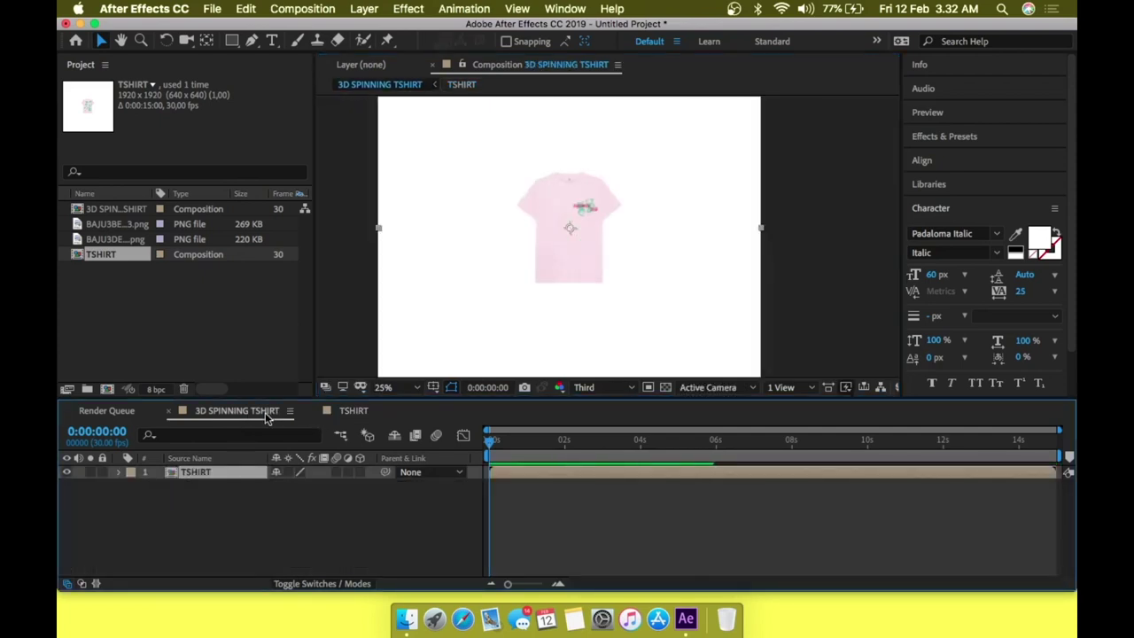
click(360, 473)
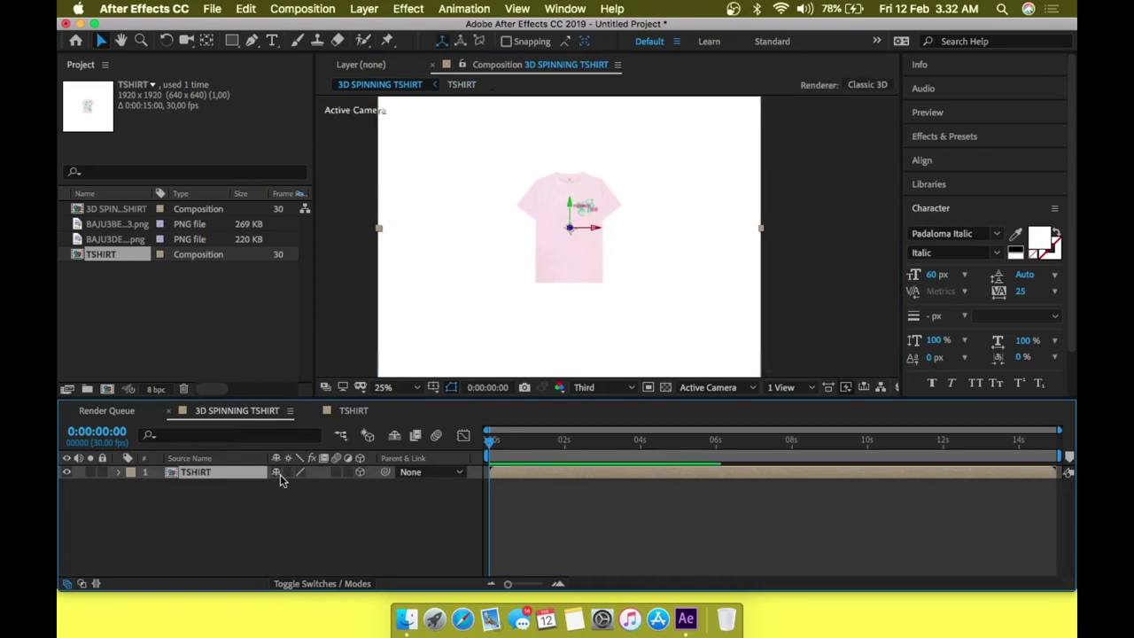
click(288, 476)
key(s)
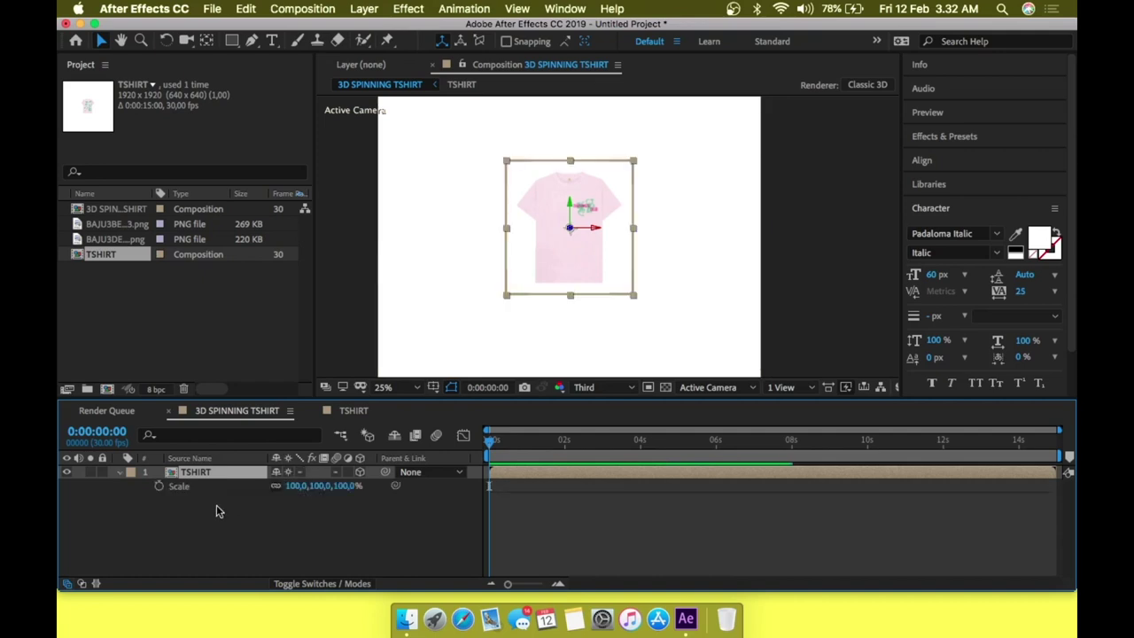
click(297, 485)
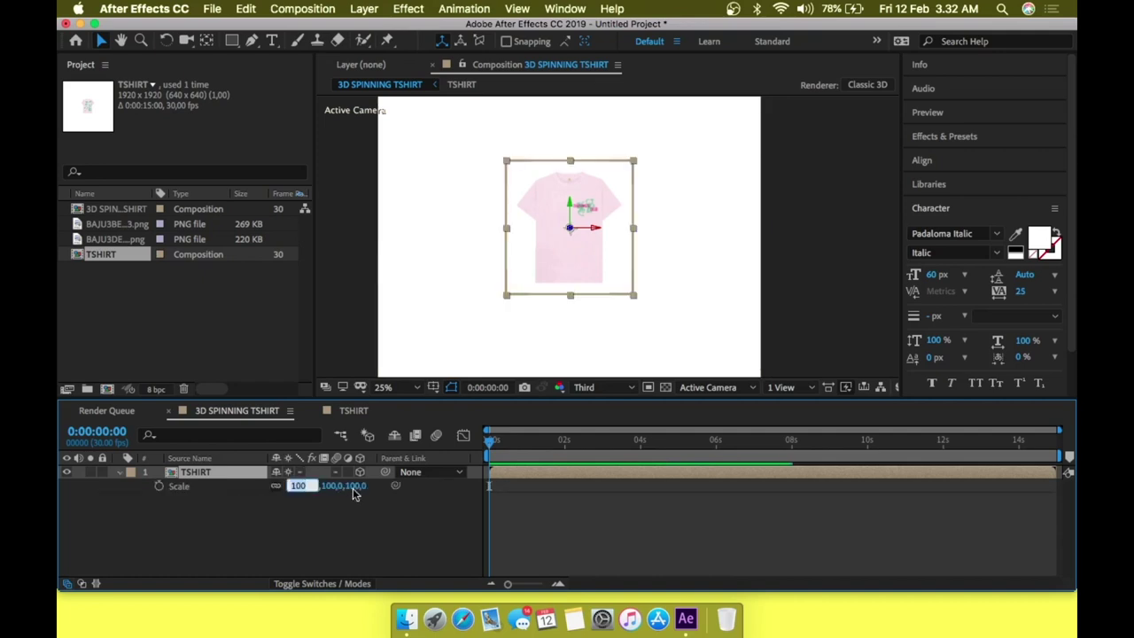
text(300)
click(312, 516)
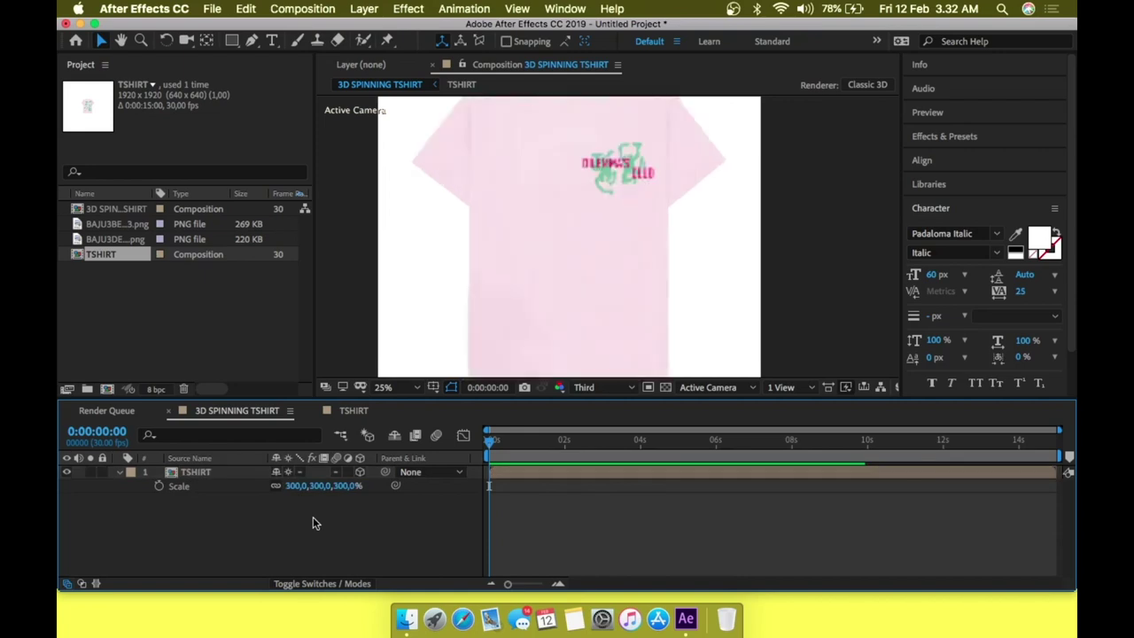
scroll(595, 164, down, 1)
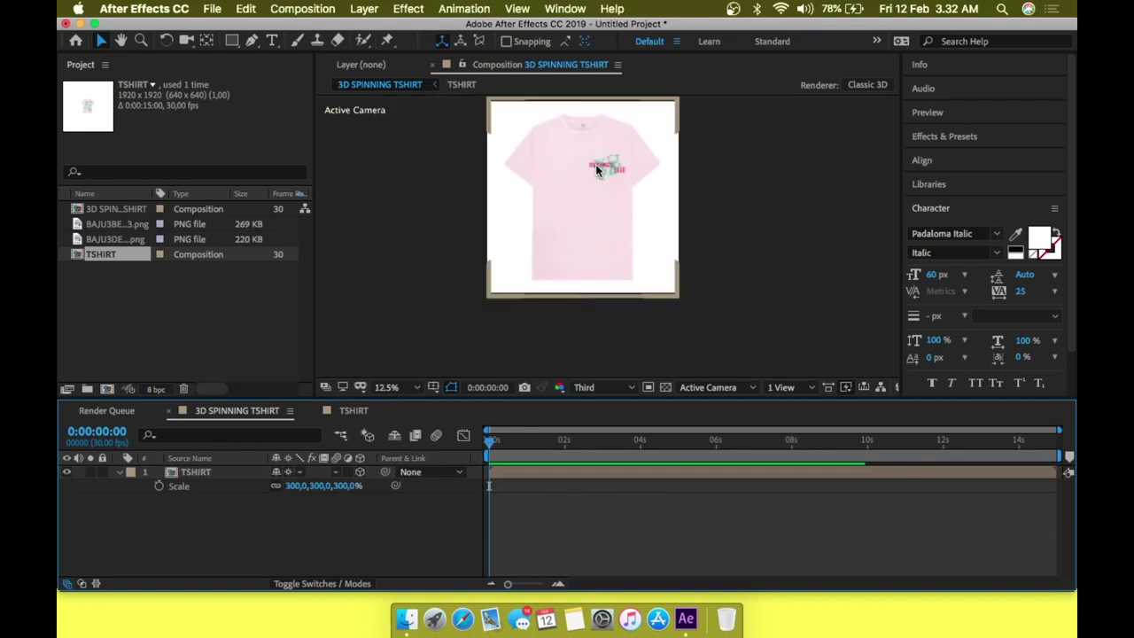
drag(595, 164, 608, 206)
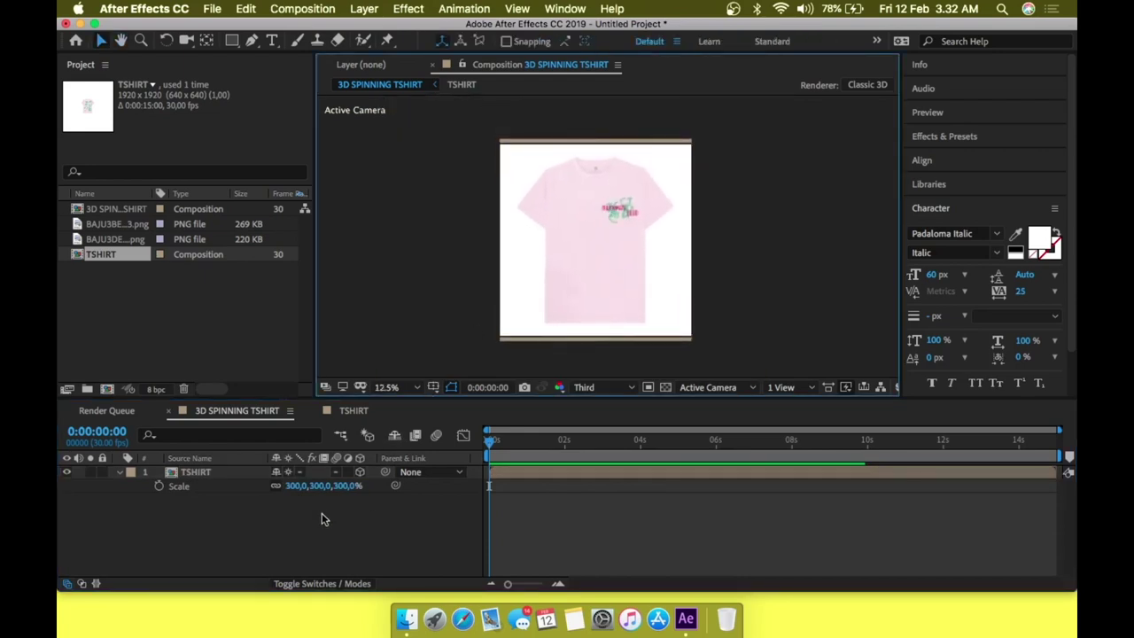
click(123, 476)
Keyframe TSHIRT's Y Rotation at 3x+0.0° on the last frame, 14:29.
click(122, 475)
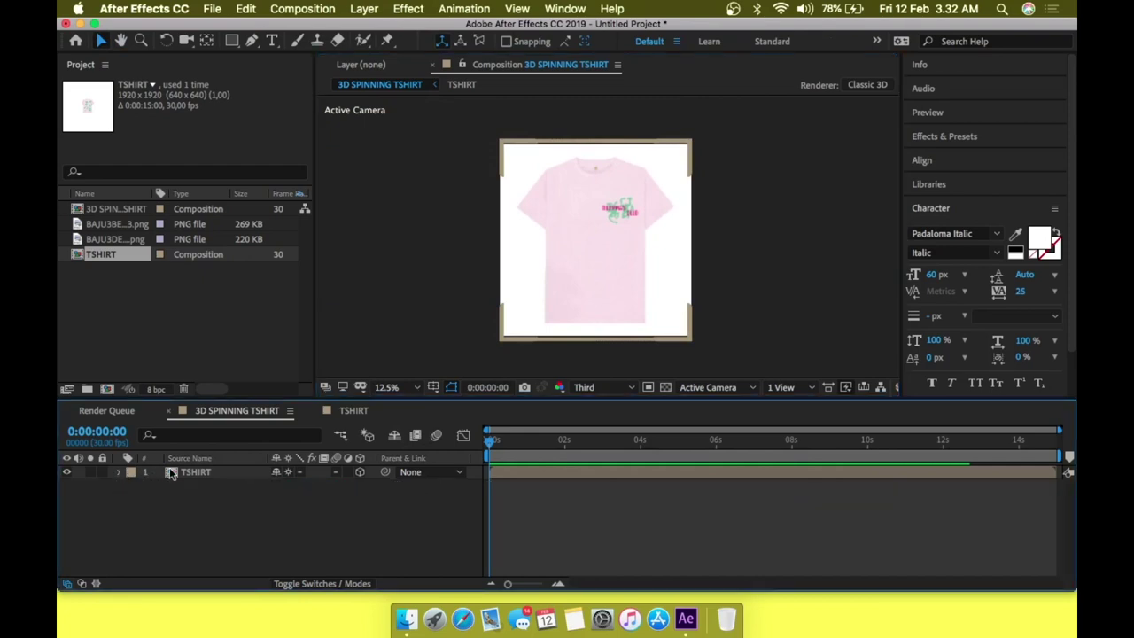
click(189, 476)
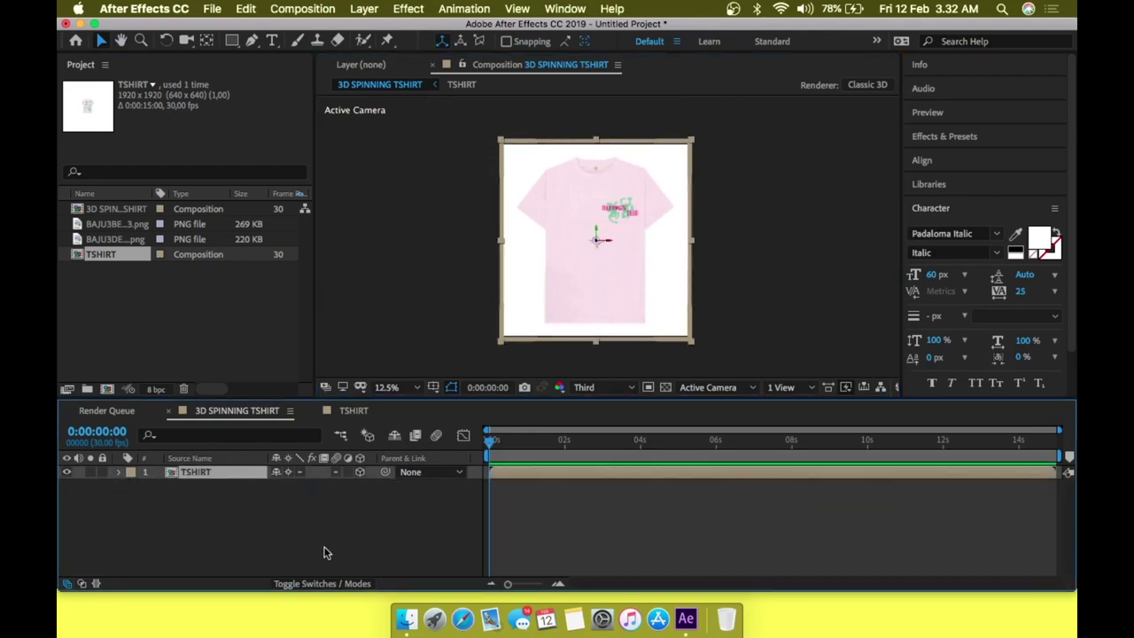
key(r)
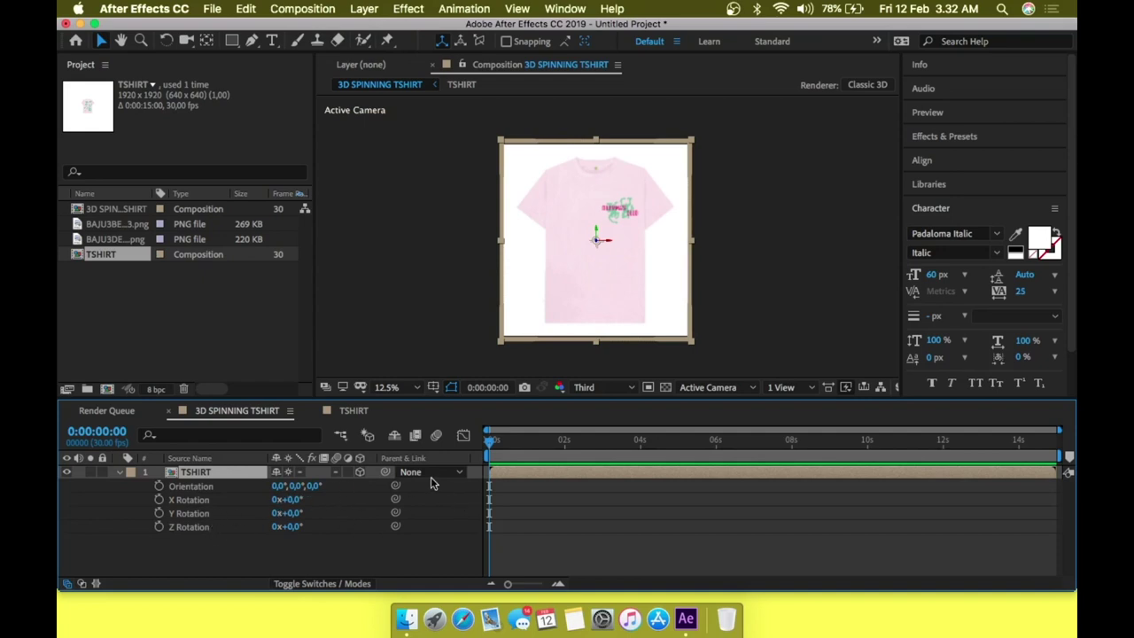
drag(491, 447, 1057, 440)
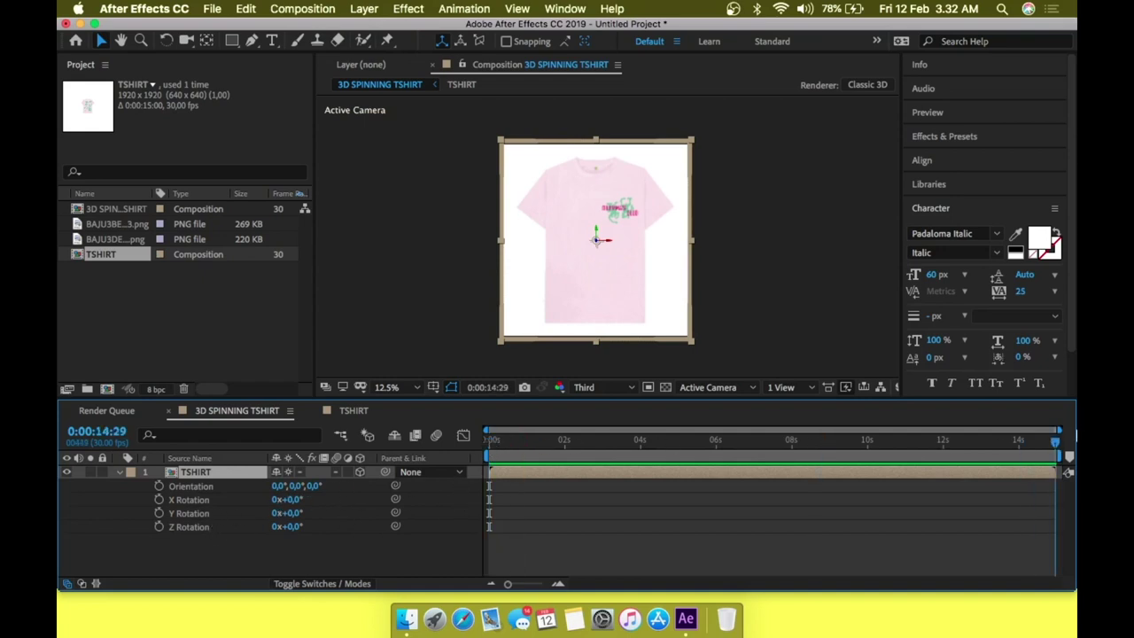
click(275, 514)
text(3)
click(247, 565)
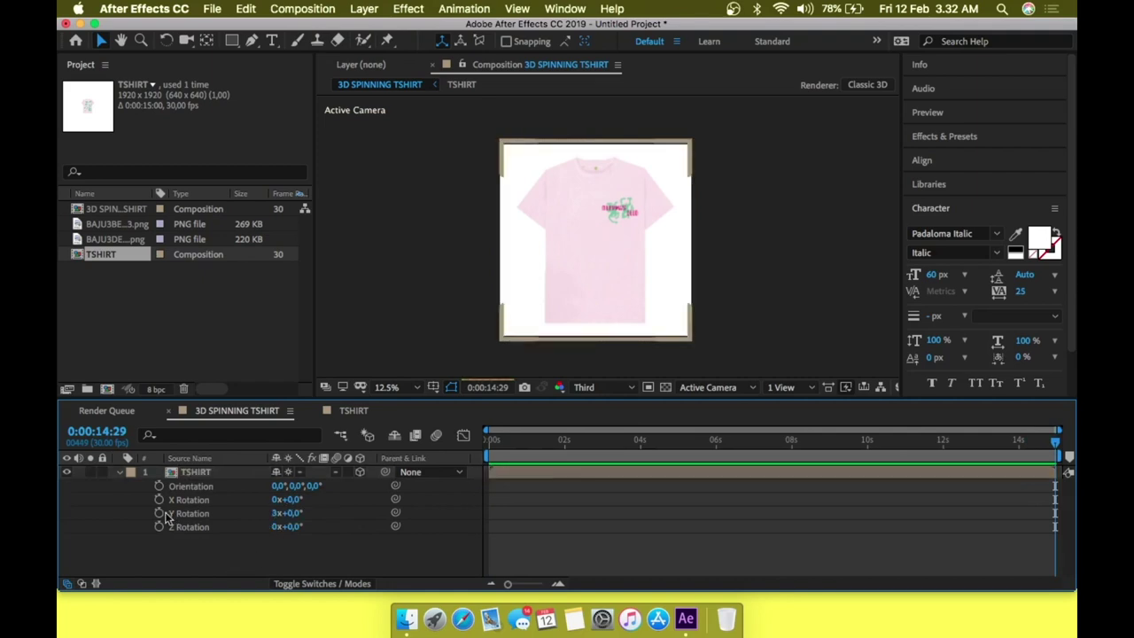
click(159, 514)
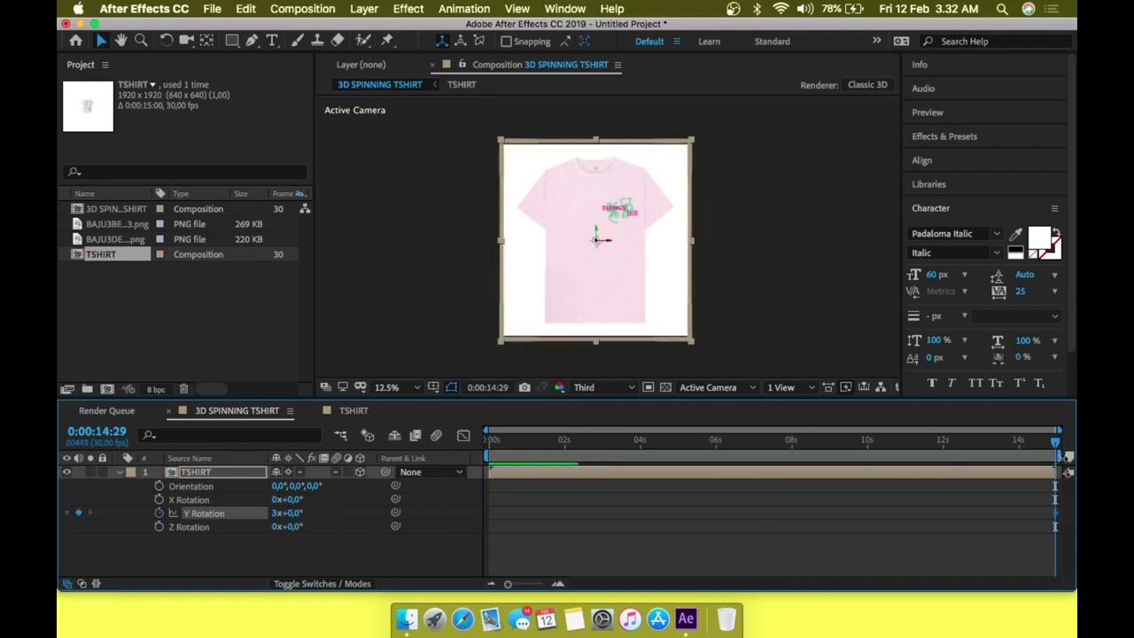
Set a Y Rotation keyframe of 0x+0.0° at the start of the timeline.
drag(1055, 443, 489, 436)
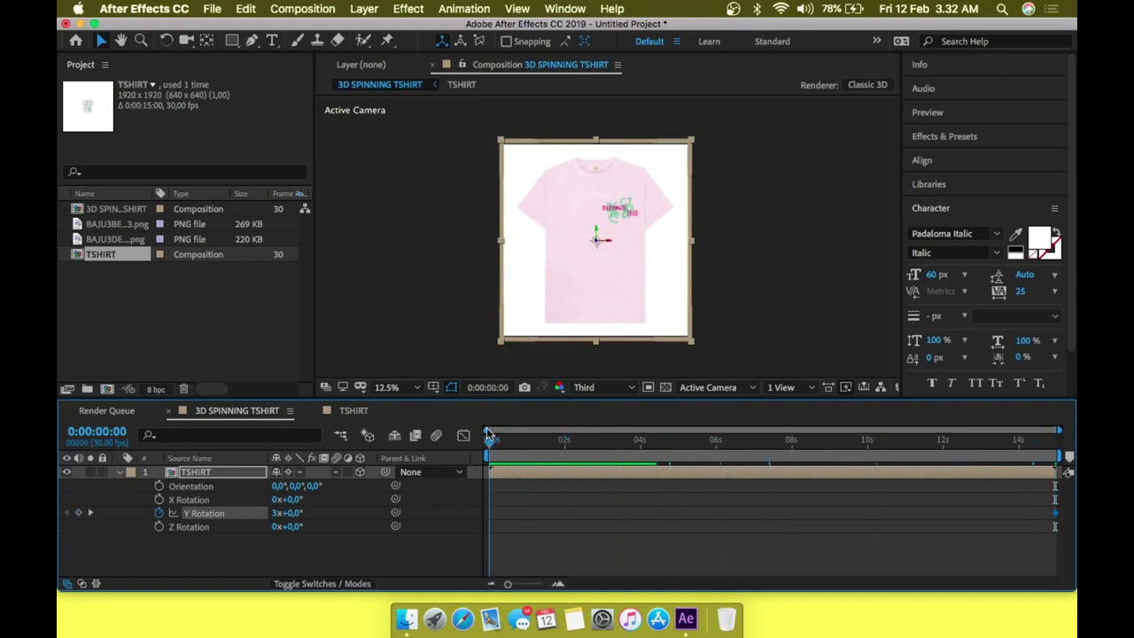
click(276, 513)
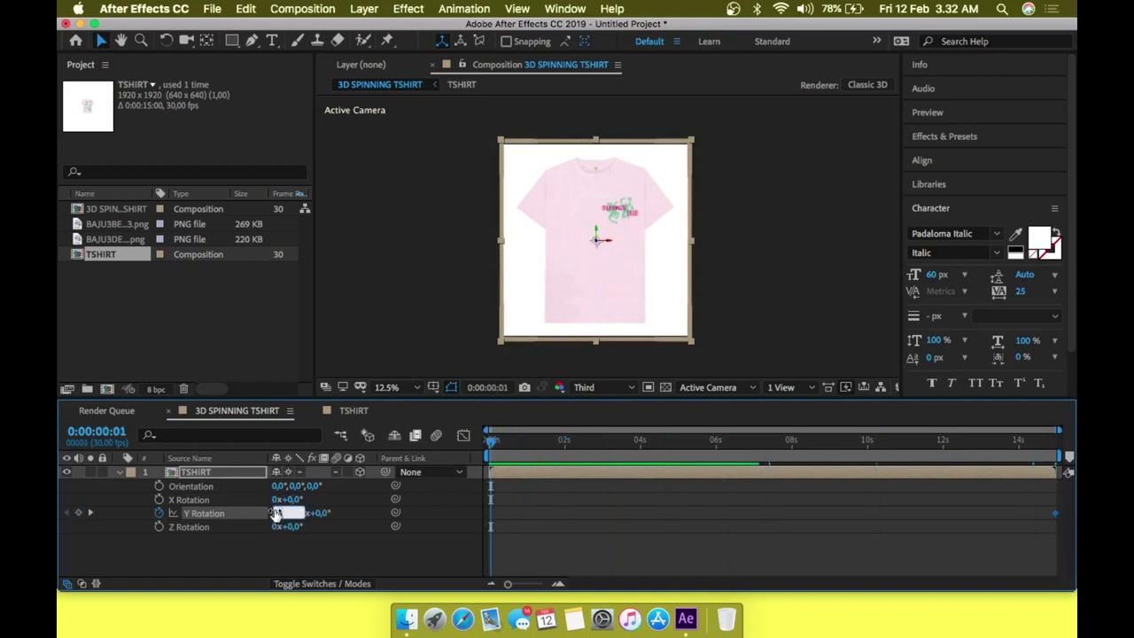
text(0)
click(223, 552)
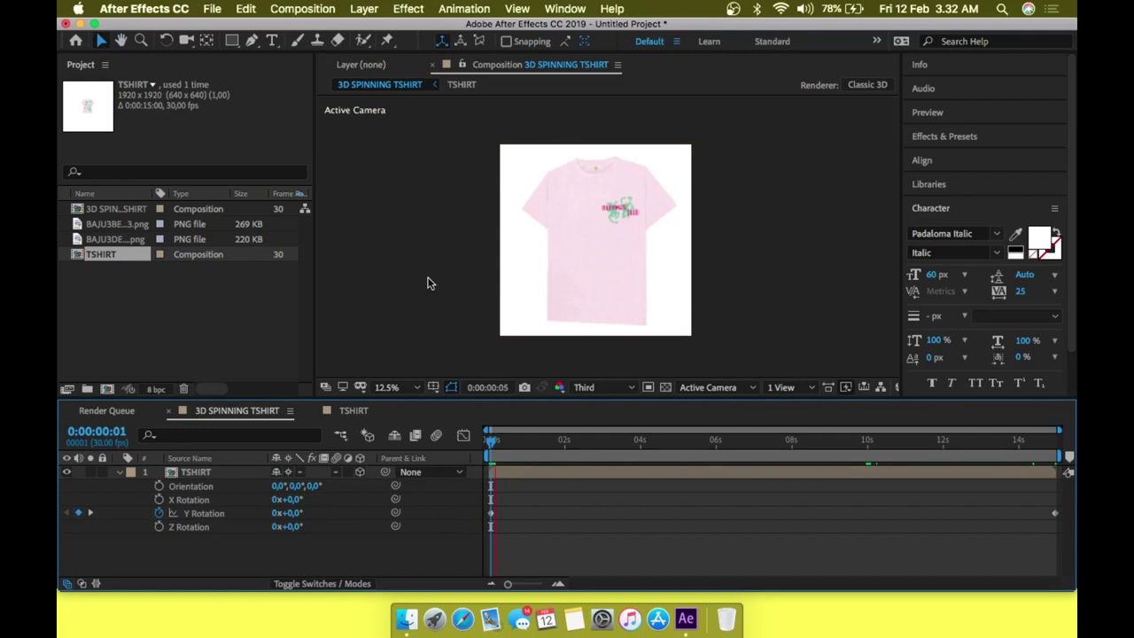
Lower the viewer preview resolution from Third to Quarter.
click(592, 391)
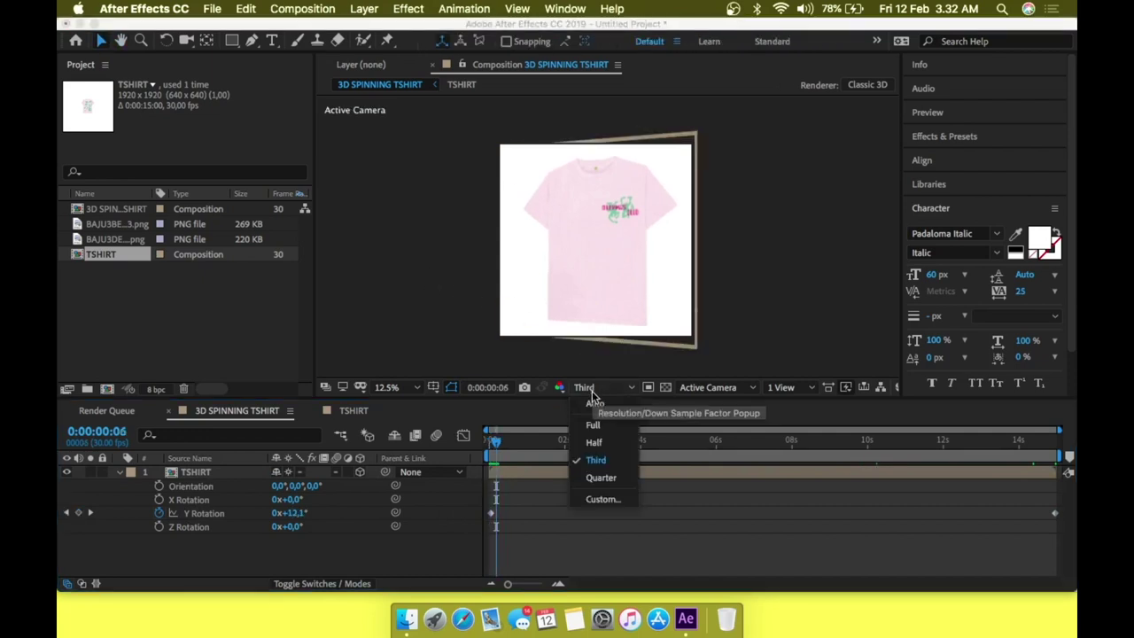
click(602, 478)
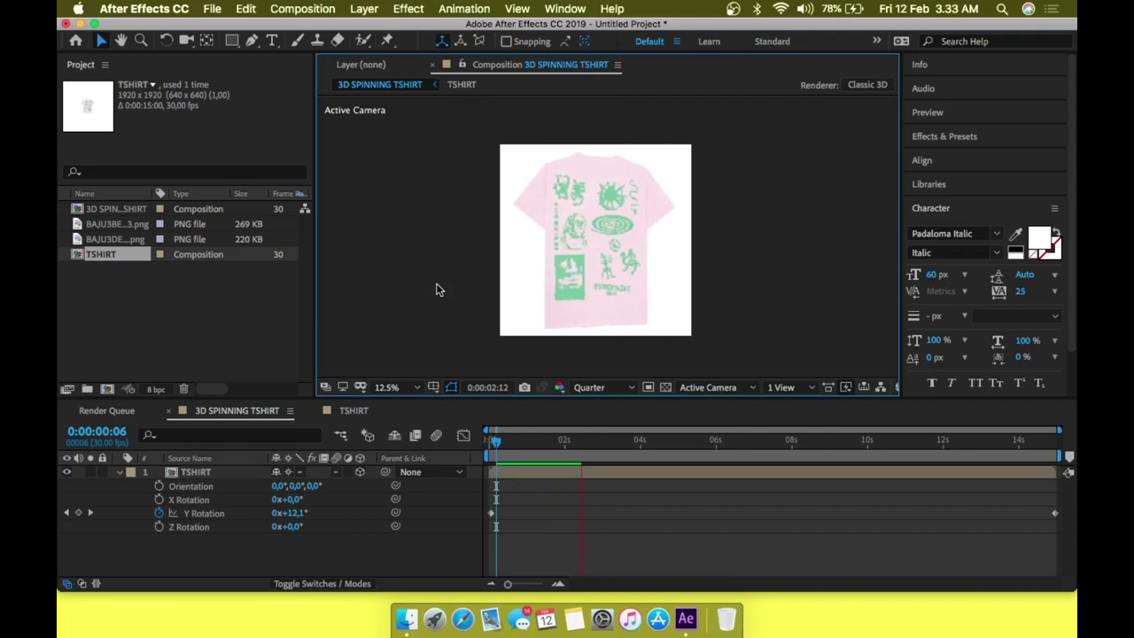
Stop playback and return the time indicator to 0:00:00:00, showing the shirt front.
key(space)
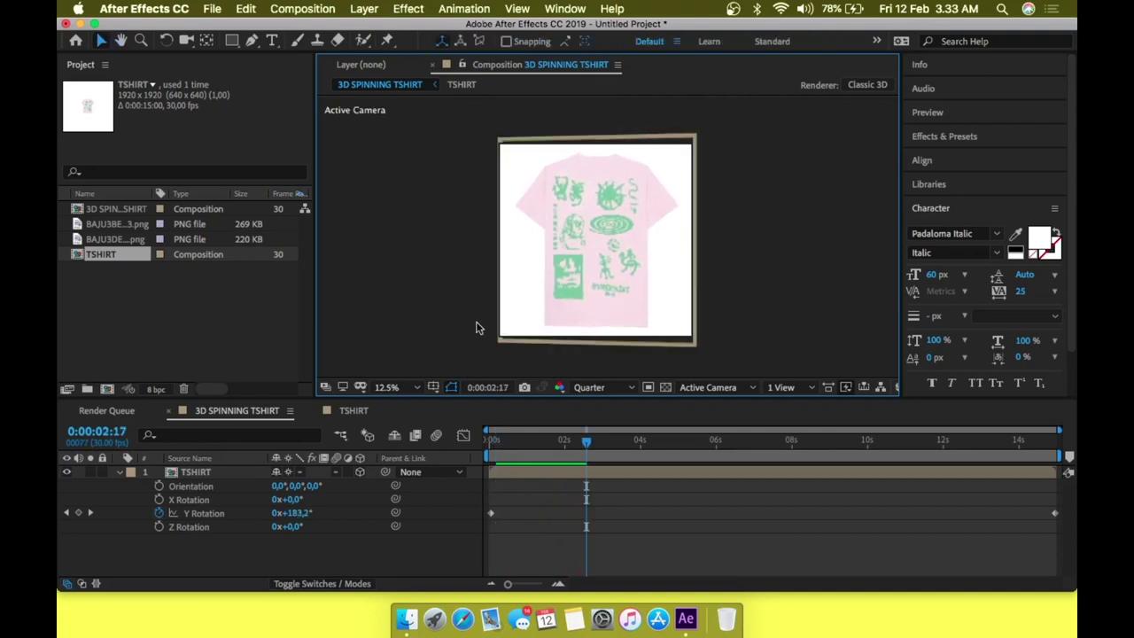
drag(587, 445, 476, 443)
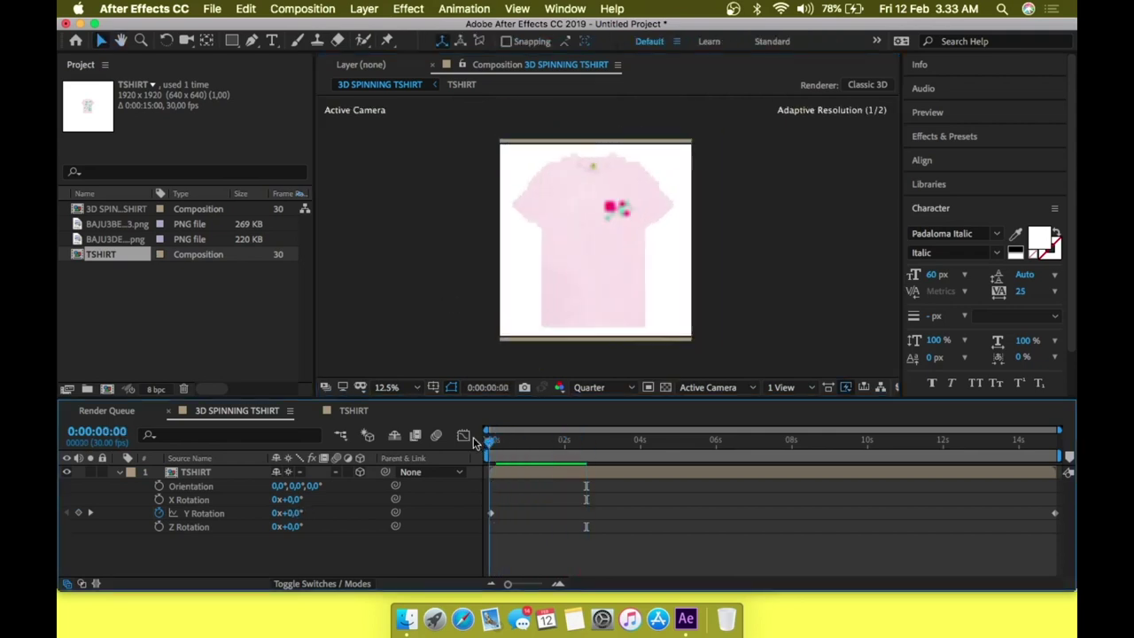